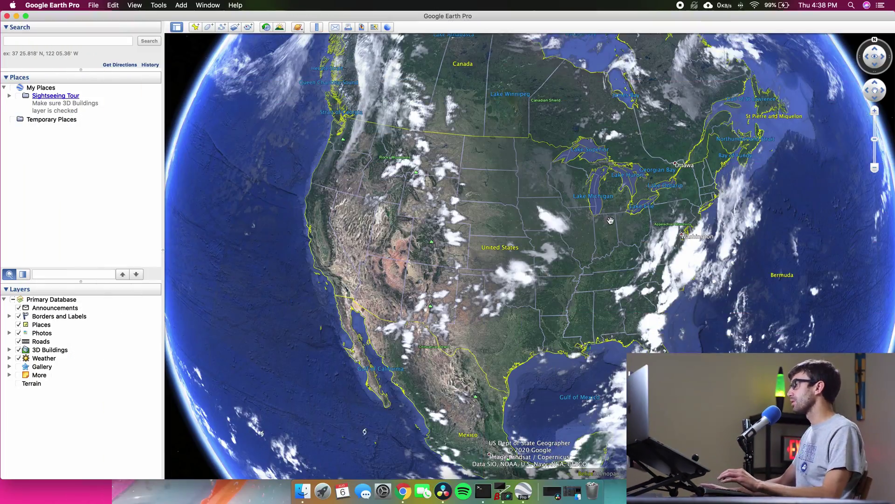
- Turn off the Weather, 3D Buildings, Roads, Photos, Places, Borders and Labels, and Announcements layers
scroll(609, 244, down, 3)
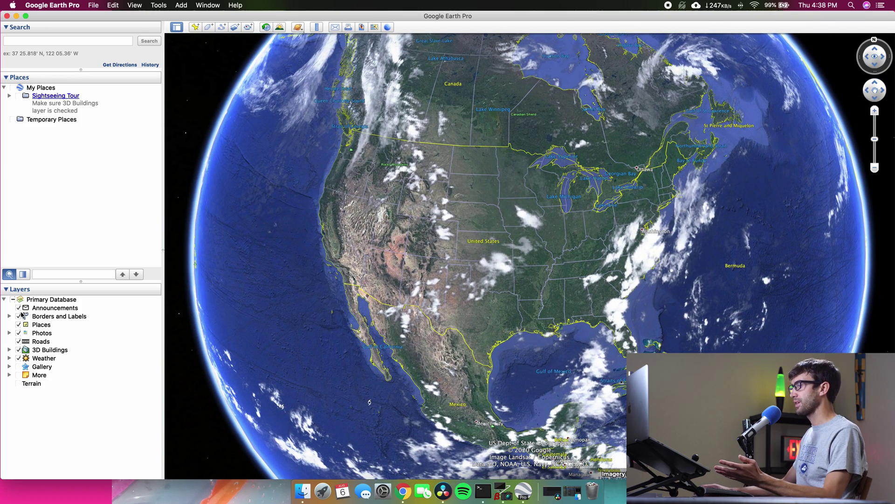
click(19, 358)
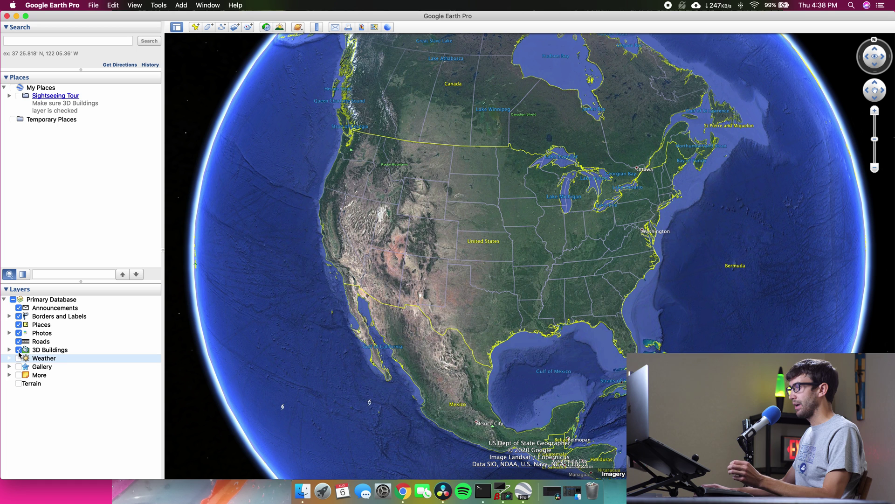
click(19, 349)
click(18, 341)
click(18, 333)
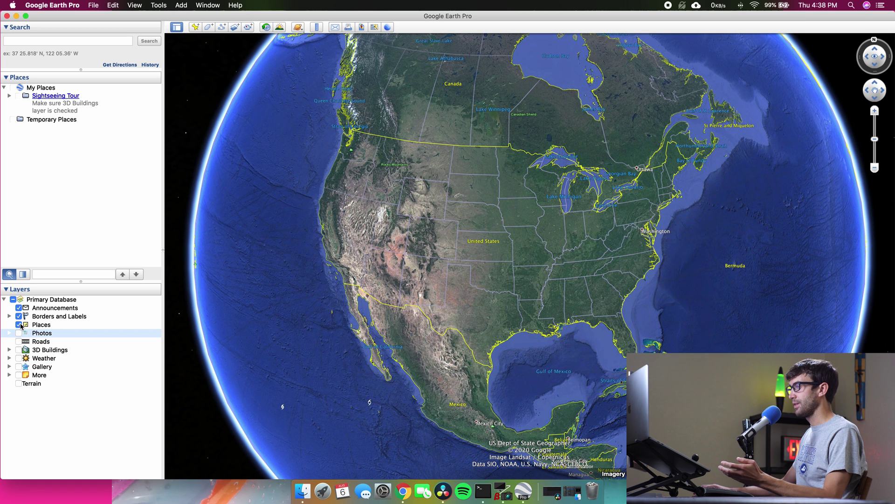
click(18, 324)
click(18, 316)
click(20, 308)
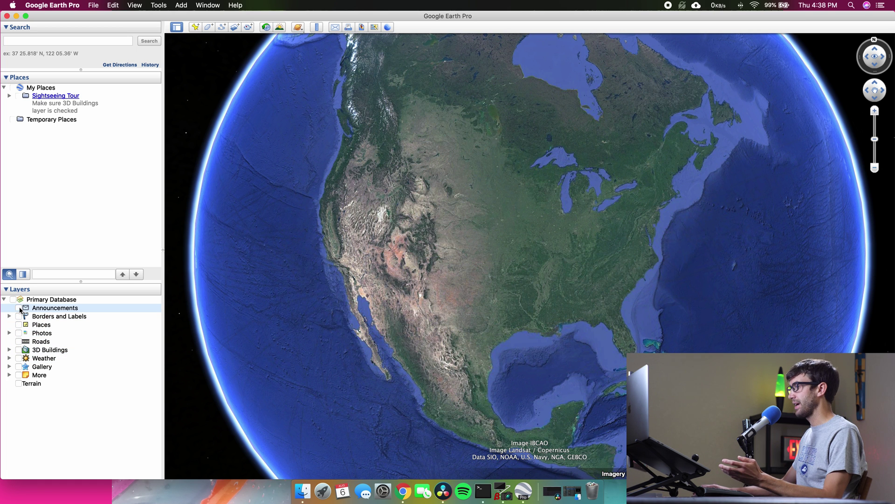
- Zoom out to the full globe and put the cursor in the Search box
scroll(592, 244, up, 2)
scroll(593, 245, down, 3)
scroll(593, 243, down, 2)
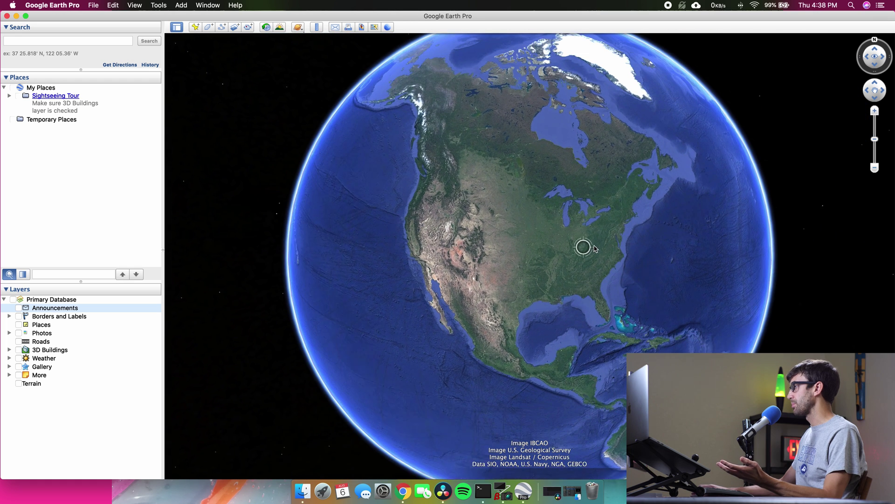
click(103, 43)
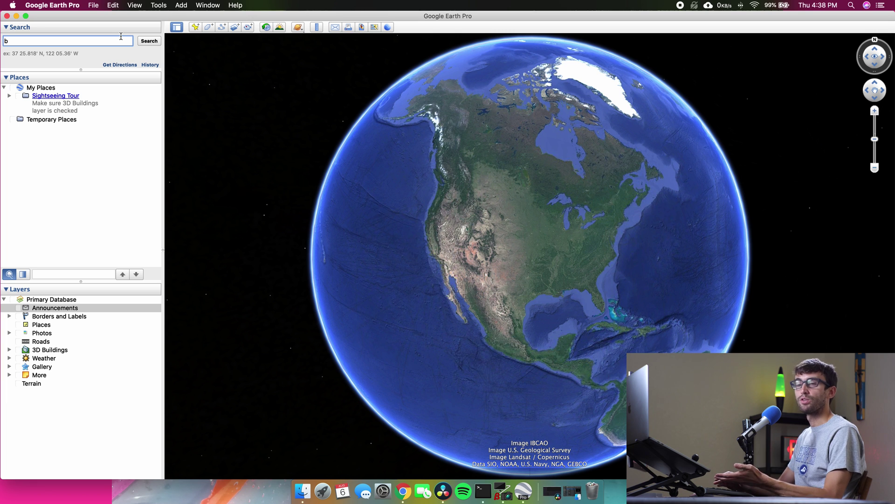
- Search 'Biosphere 2' using the South Biosphere Road suggestion and fly there
text(biosphere 2, South Biosphere Road, Oracle, AZ)
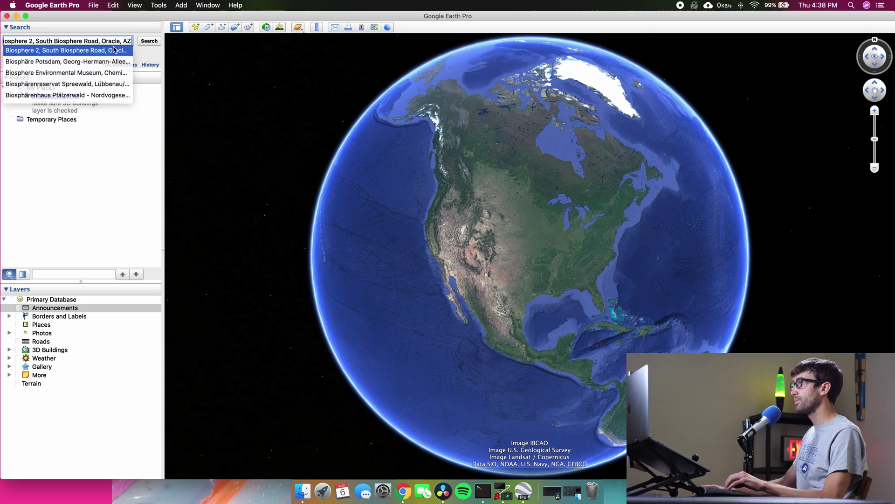
click(115, 50)
click(152, 41)
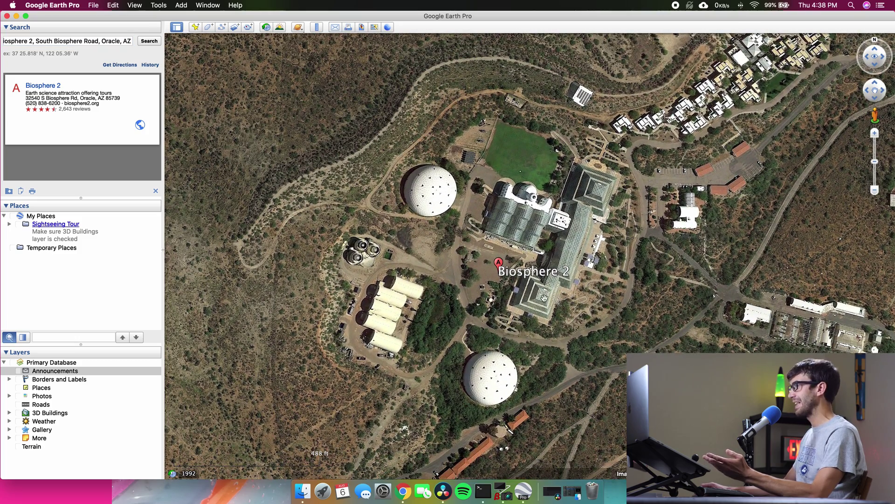
- Add a Biosphere 2 placemark with a blank name, No Icon and description 'end point'
click(195, 28)
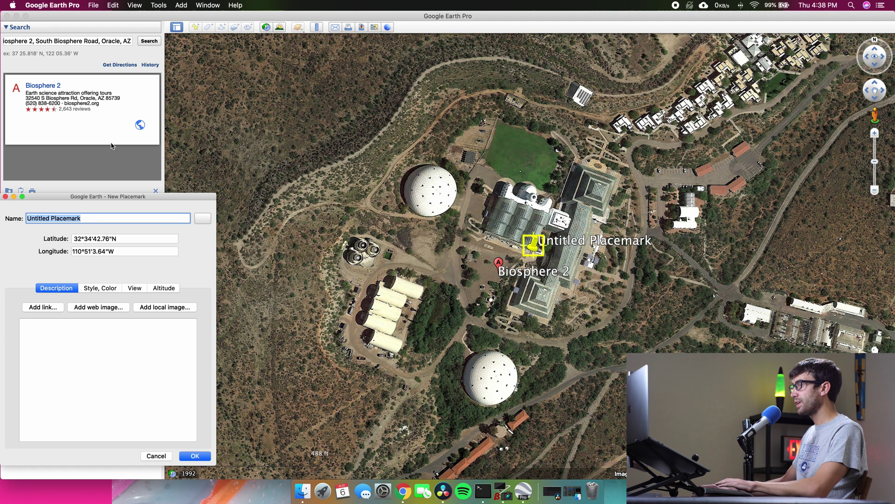
click(63, 215)
triple_click(63, 216)
key(BackSpace)
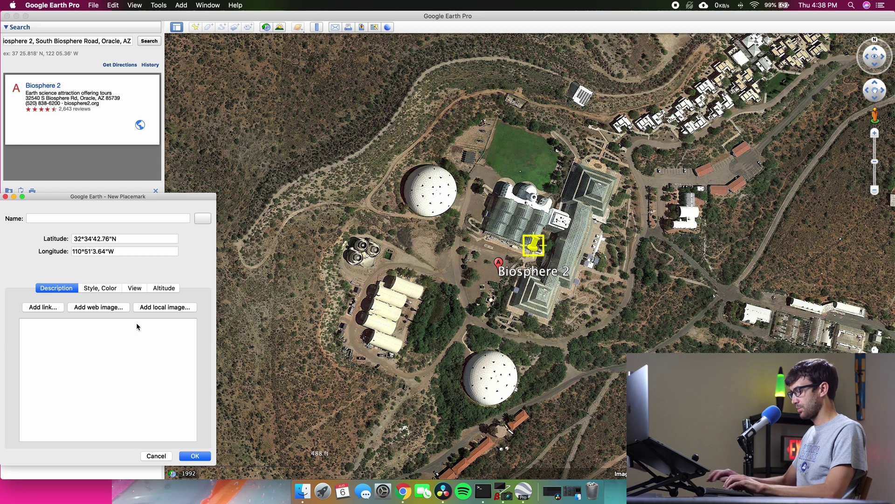
text(edn)
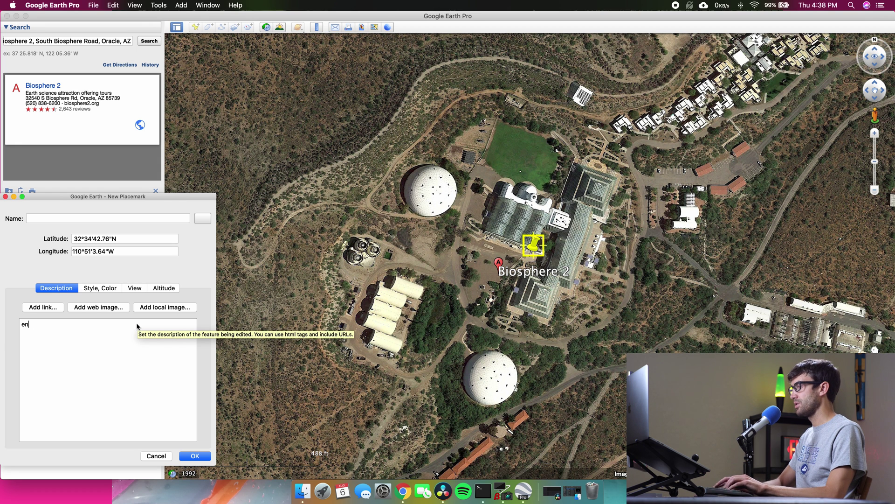
text(d point)
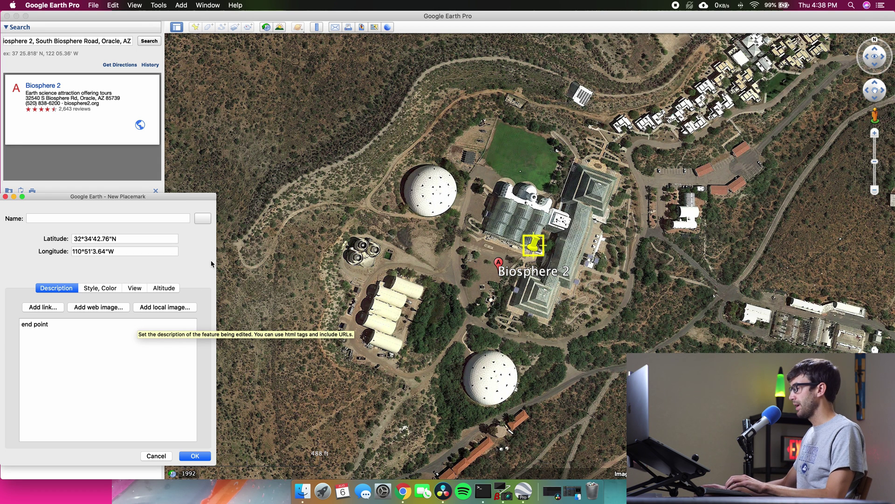
click(203, 219)
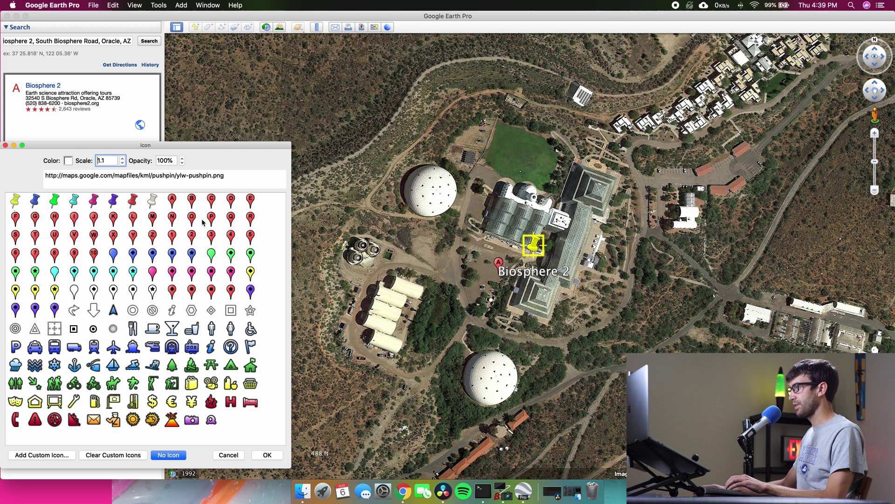
click(168, 455)
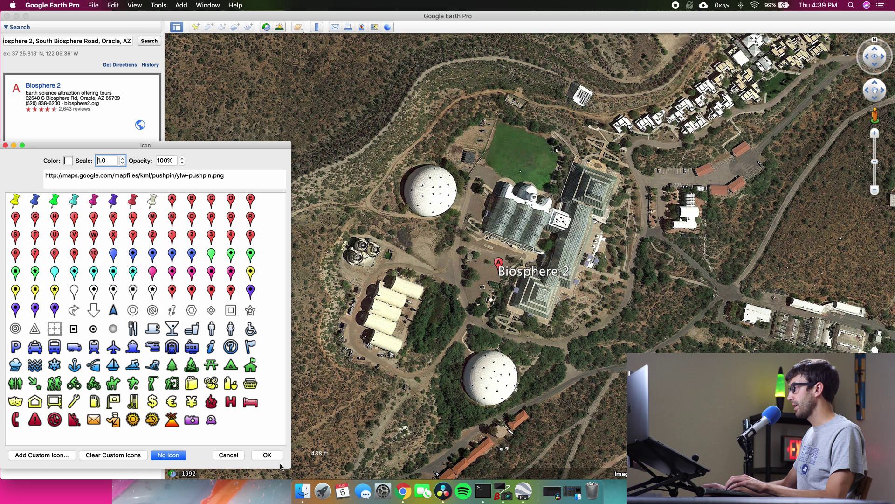
click(268, 455)
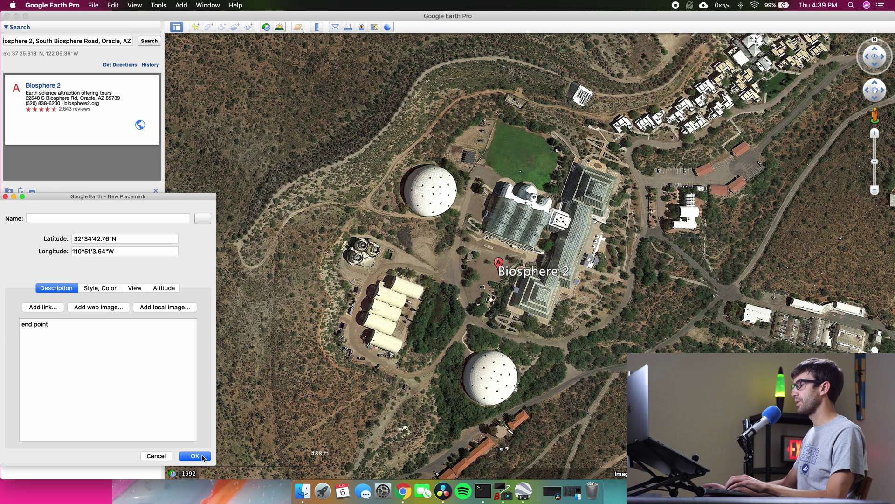
click(200, 455)
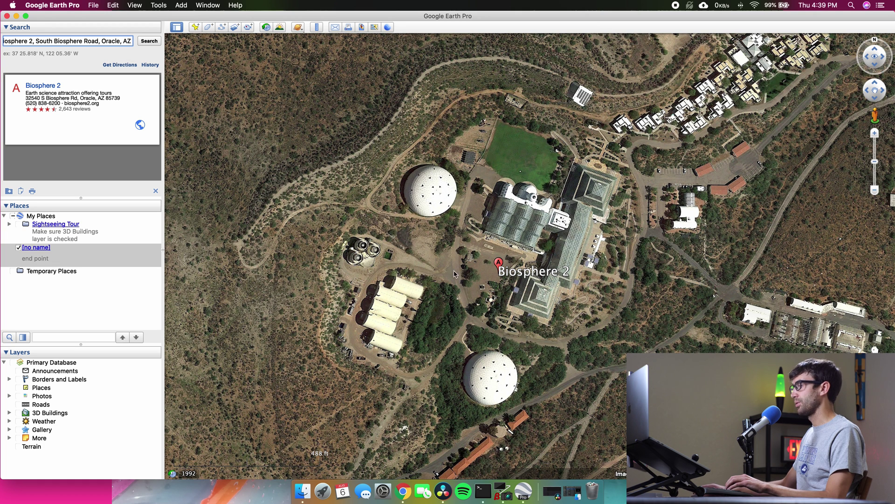
- Clear the Biosphere 2 search result and zoom out until the whole Earth is visible
click(155, 190)
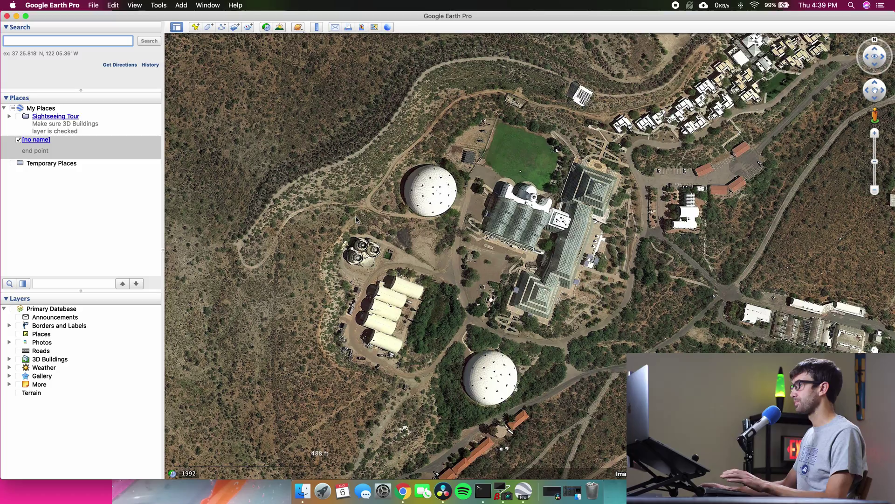
scroll(517, 273, down, 5)
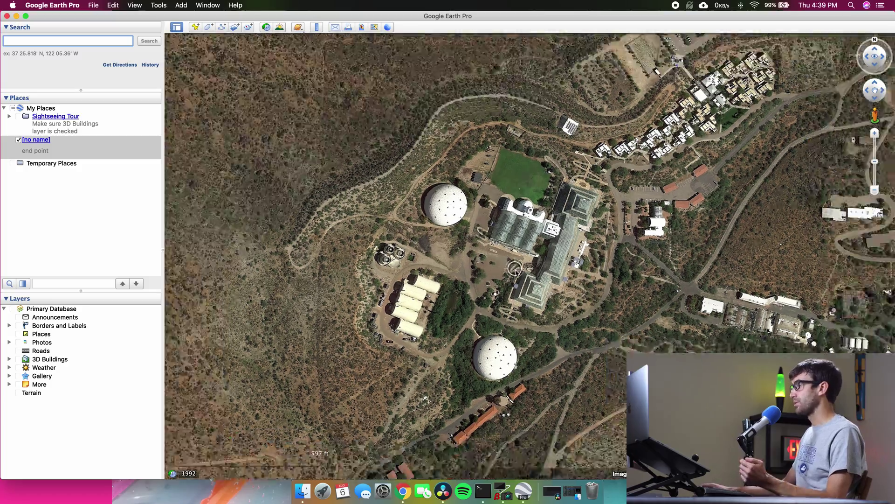
scroll(516, 270, down, 5)
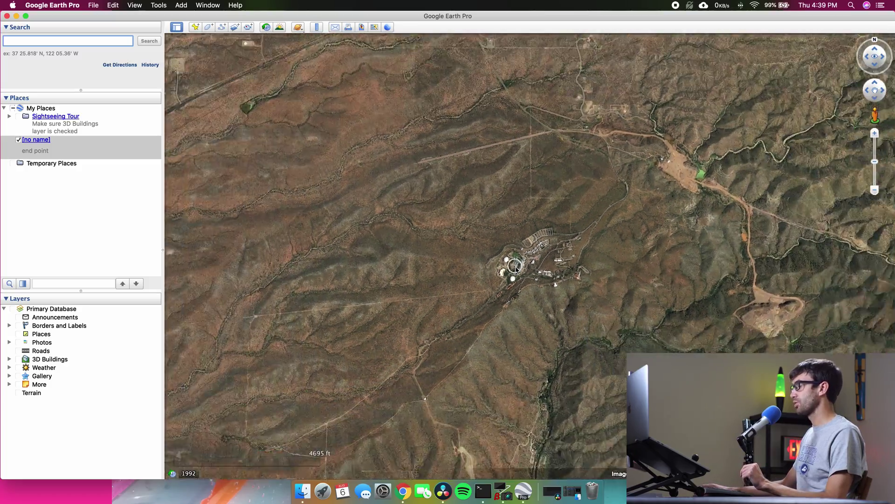
scroll(515, 269, down, 5)
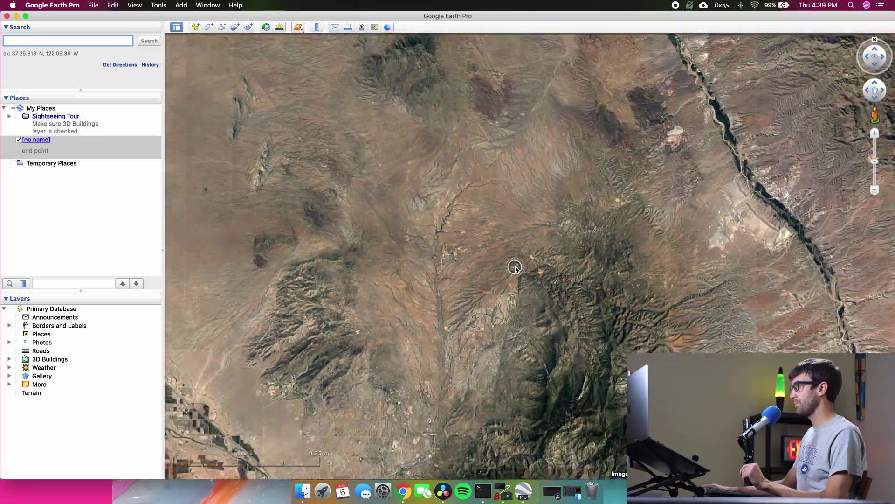
scroll(515, 269, down, 5)
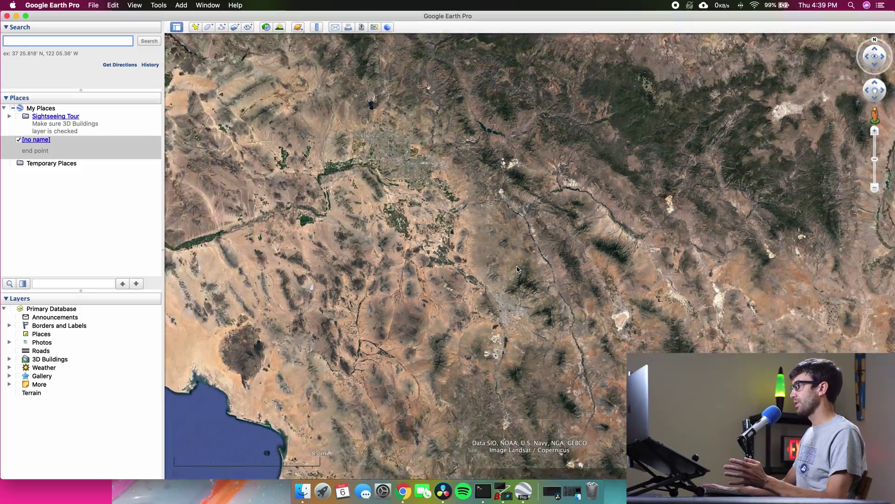
scroll(517, 268, down, 5)
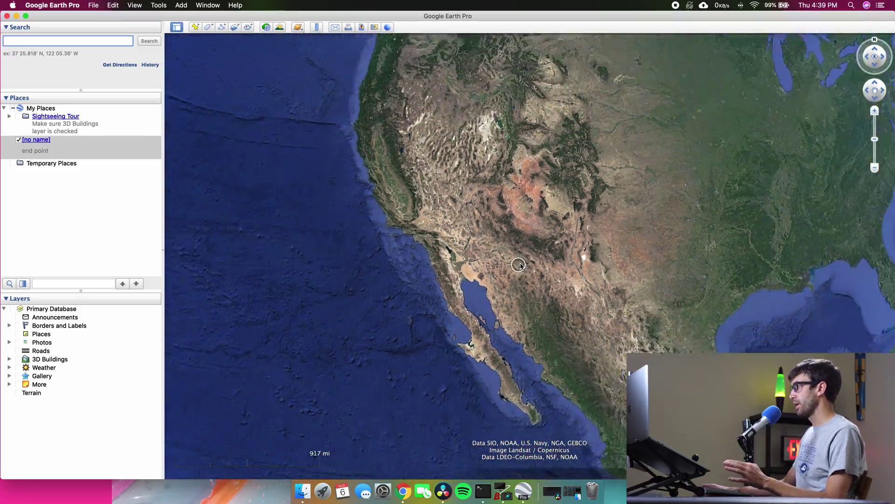
scroll(522, 266, down, 5)
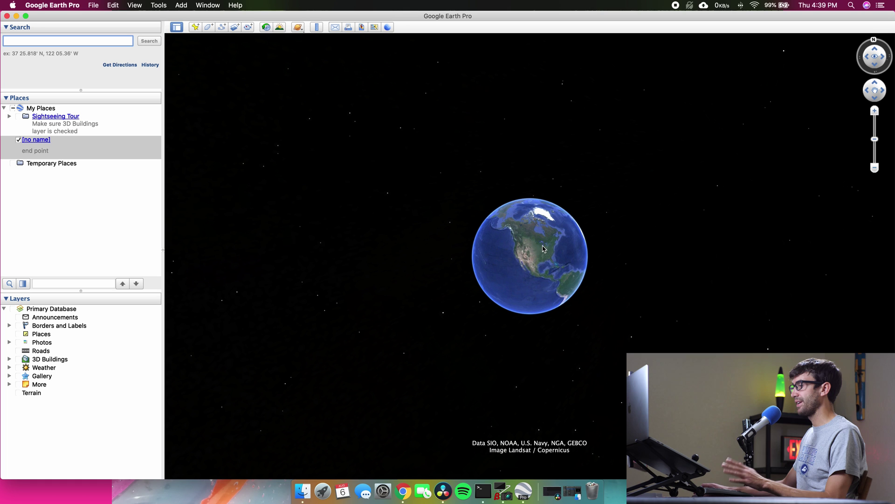
- Add a nameless 'start point' placemark at the whole-globe view
click(195, 26)
key(BackSpace)
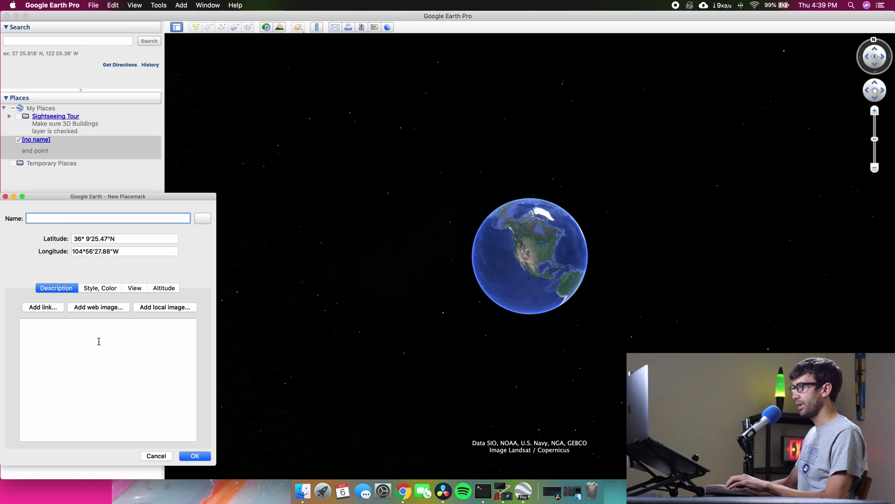
click(99, 341)
text(start point)
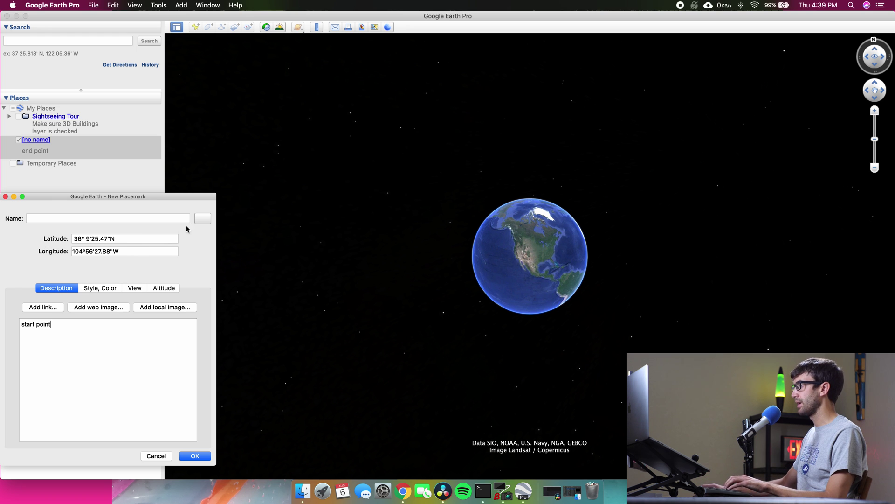
click(203, 218)
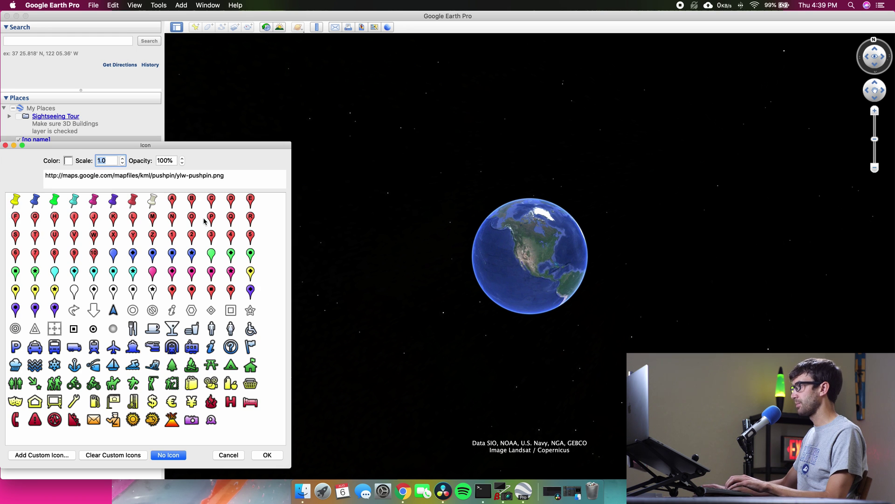
click(268, 455)
click(209, 457)
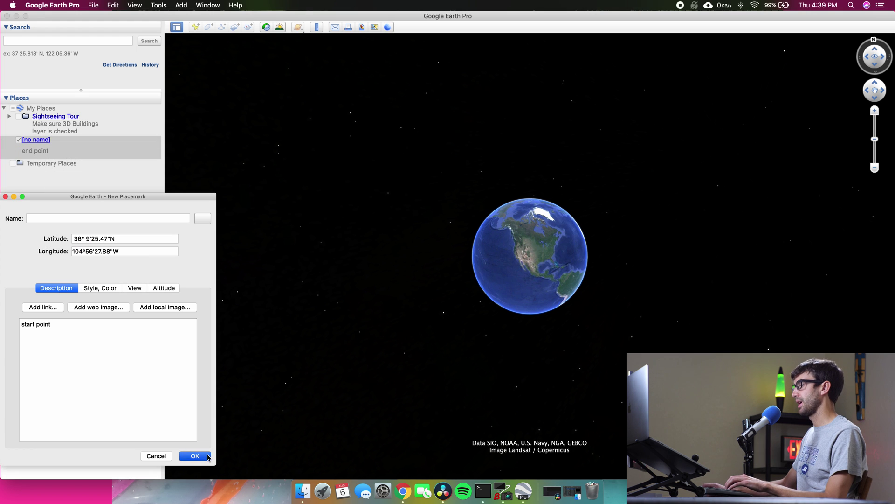
- Create the folder 'google earth zoom in demo' and drag both placemarks into it
right_click(83, 174)
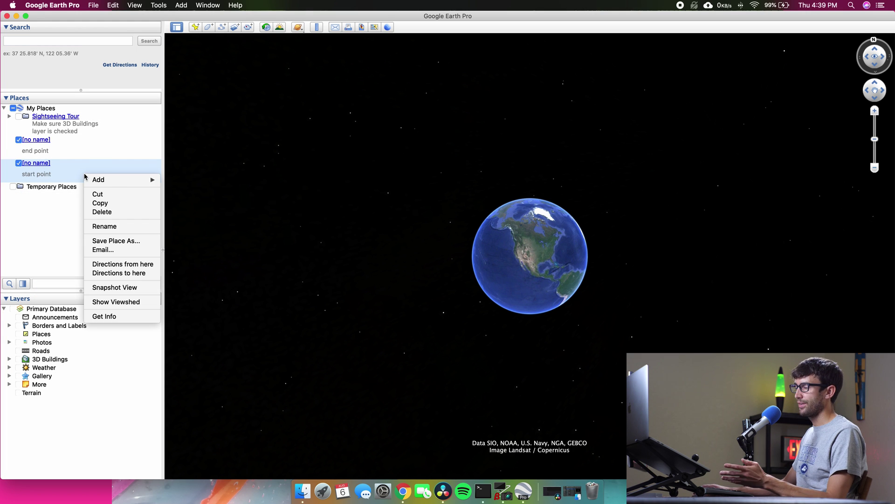
mouse_move(94, 179)
click(177, 183)
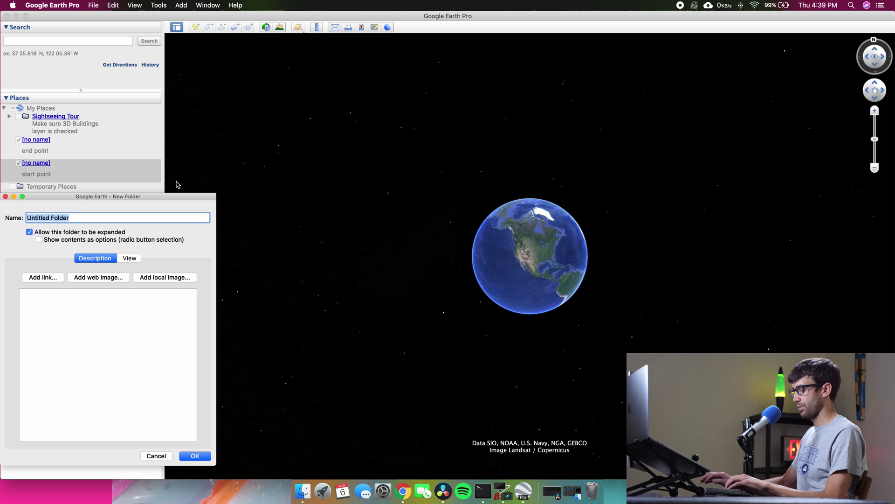
text(google earth)
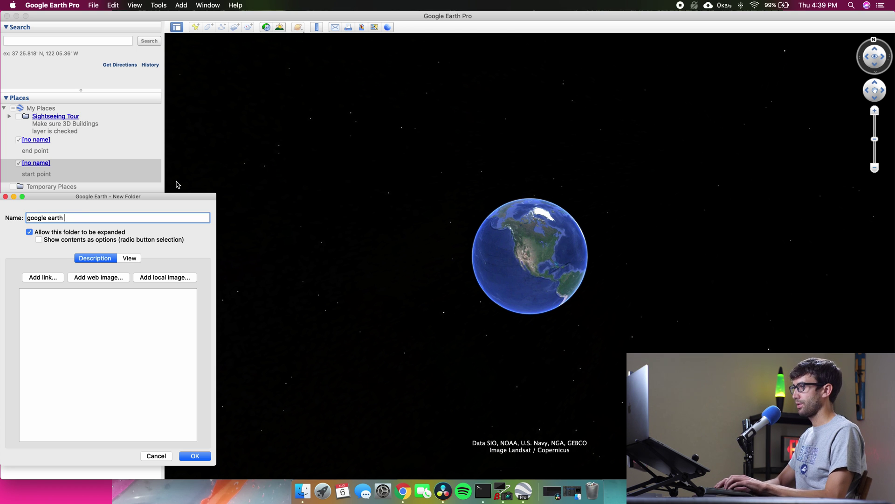
text( zoom in demo)
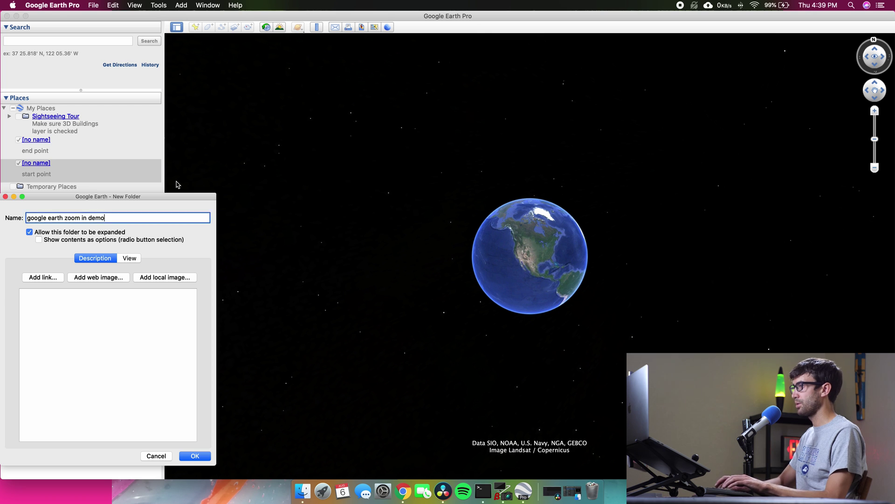
key(Return)
drag(79, 164, 60, 186)
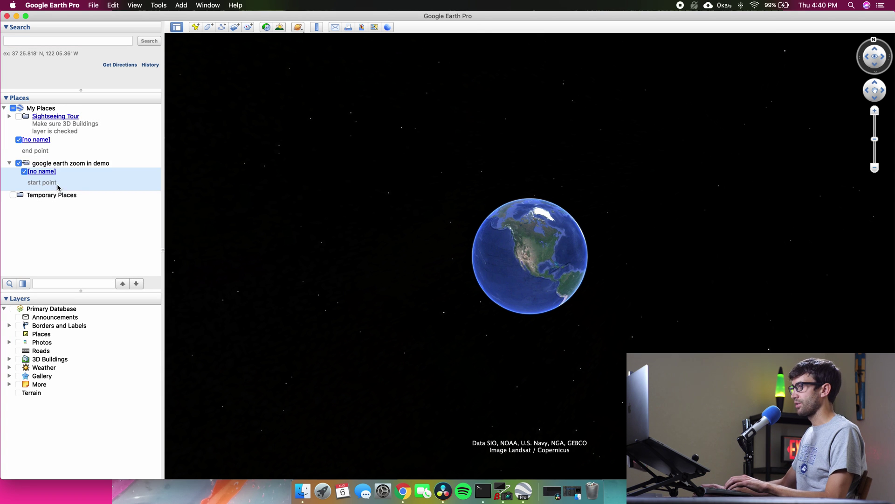
drag(52, 150, 65, 165)
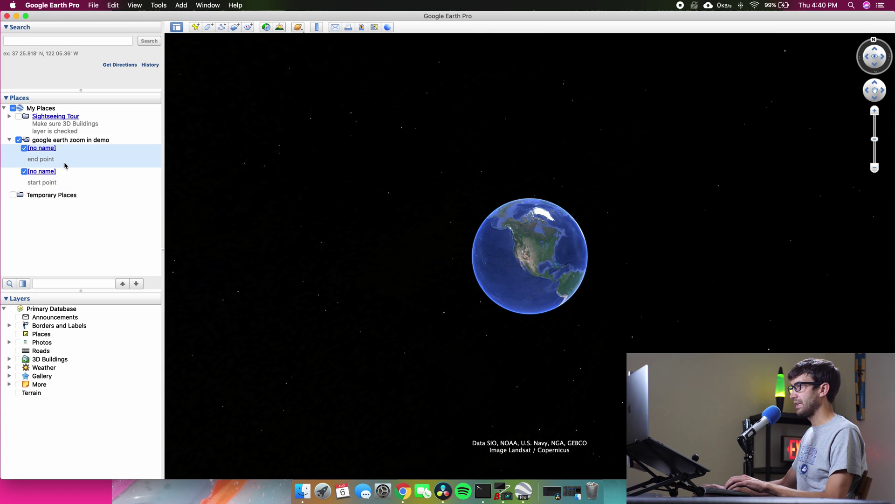
click(55, 186)
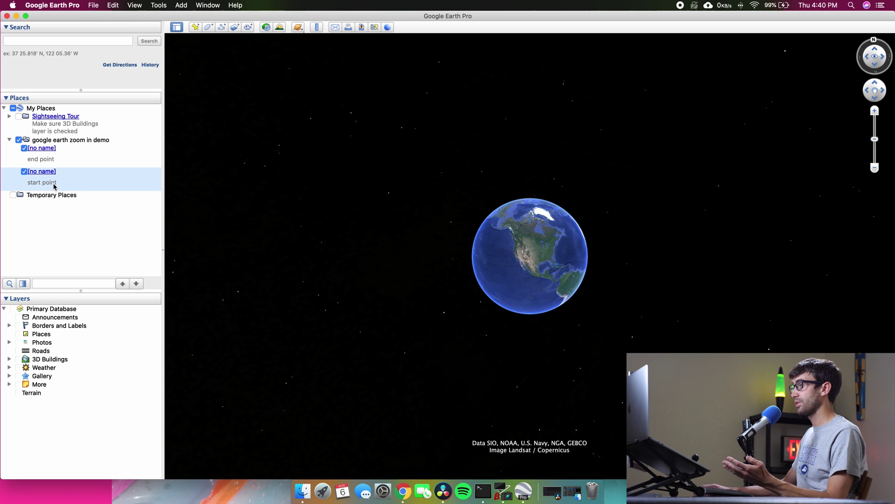
- Open the end point placemark to fly from the globe down to Biosphere 2
double_click(63, 161)
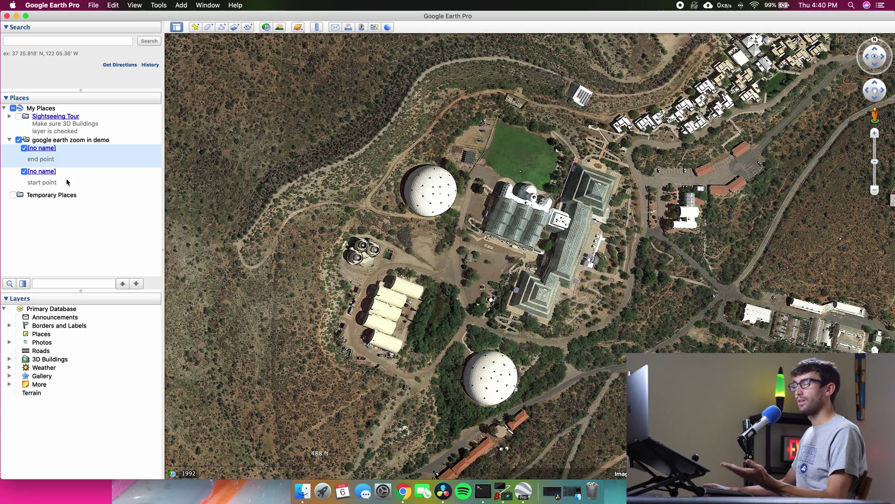
click(50, 6)
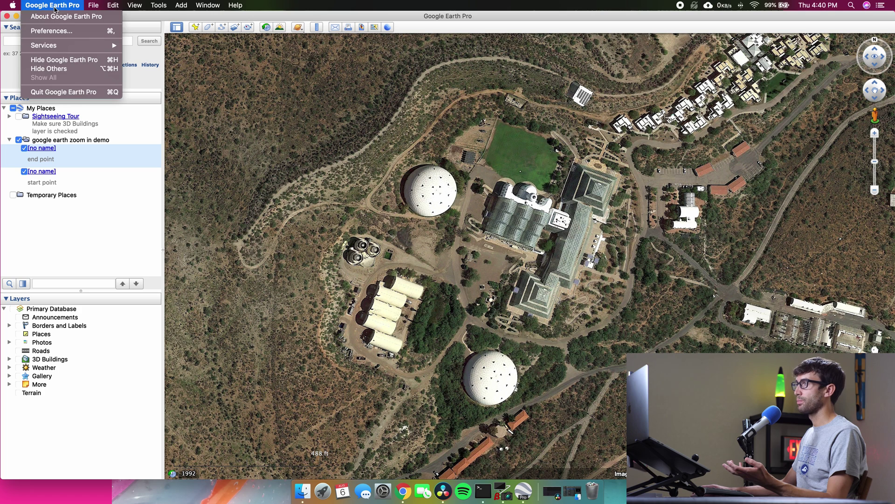
click(57, 32)
click(474, 128)
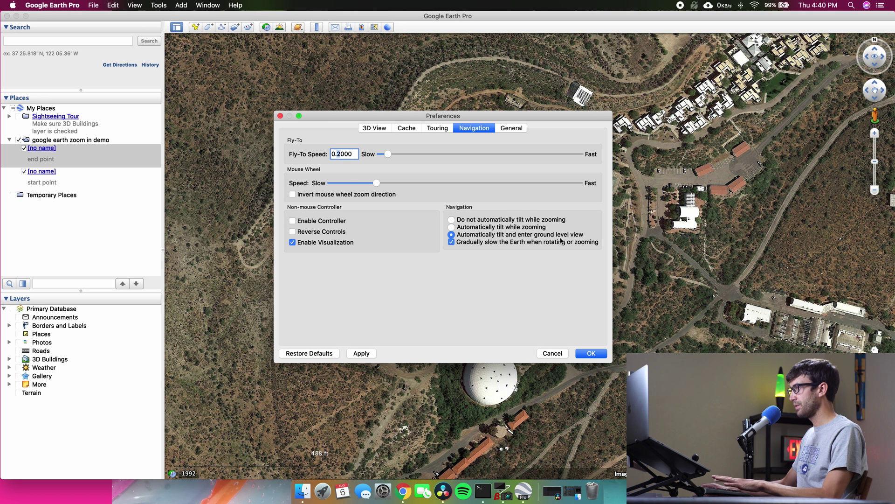
key(BackSpace)
text(5)
click(594, 356)
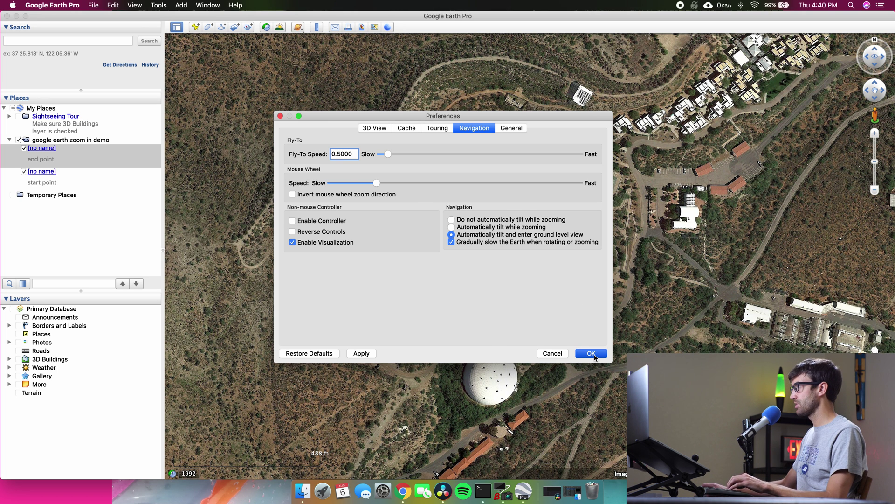
double_click(65, 178)
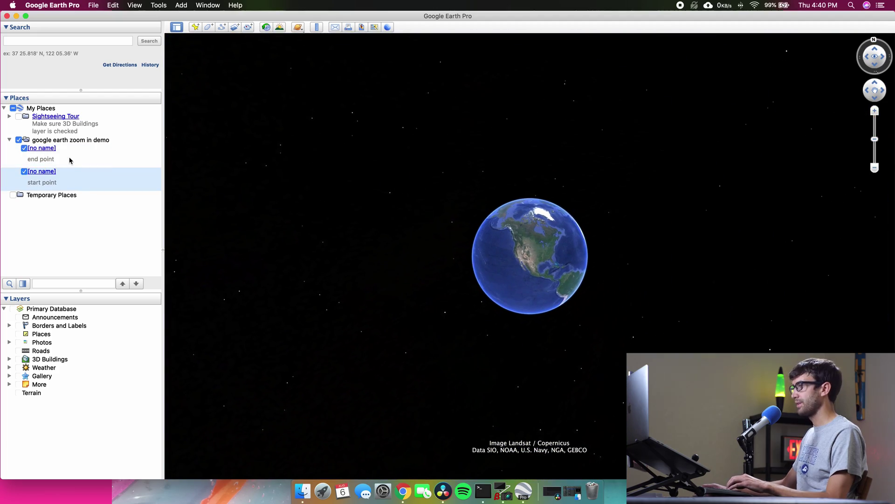
double_click(73, 161)
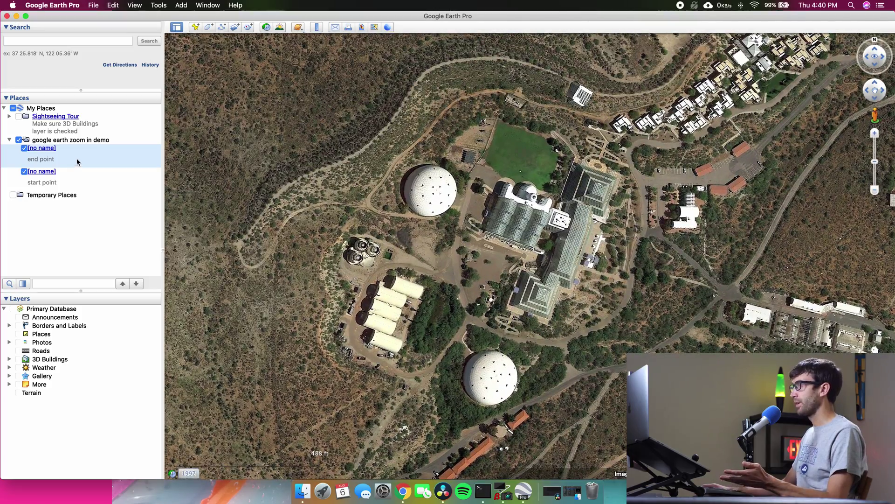
click(61, 6)
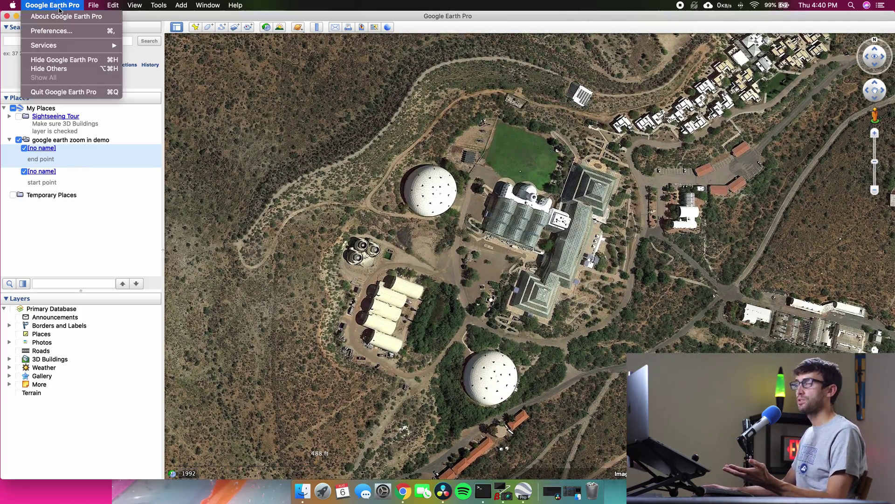
click(67, 32)
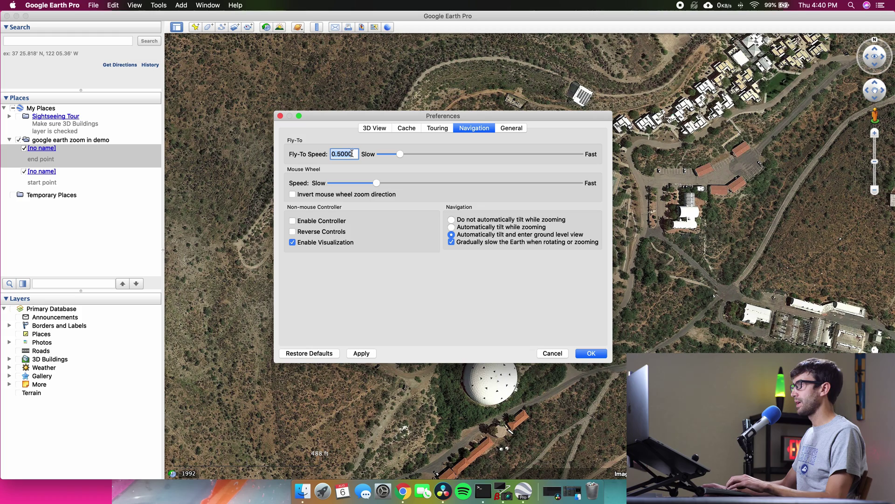
click(336, 153)
key(BackSpace)
text(2)
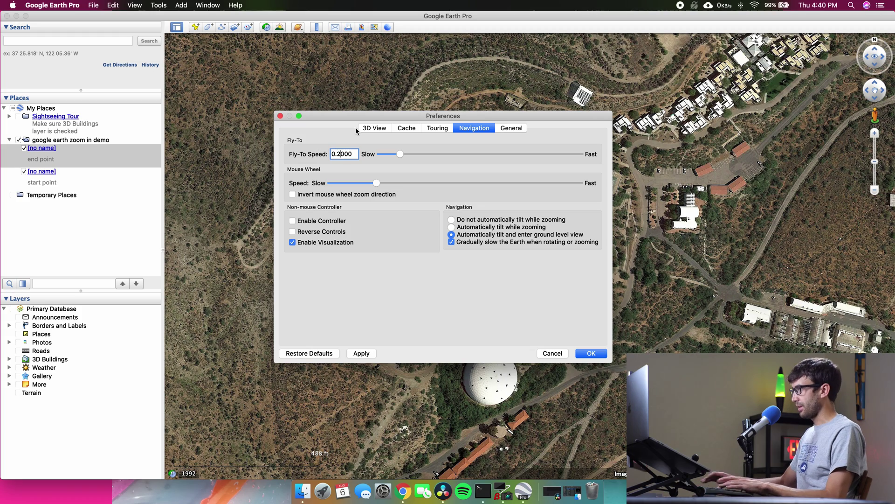
- Rehearse the flight: out to start point, in to end point, then back to the globe
click(591, 353)
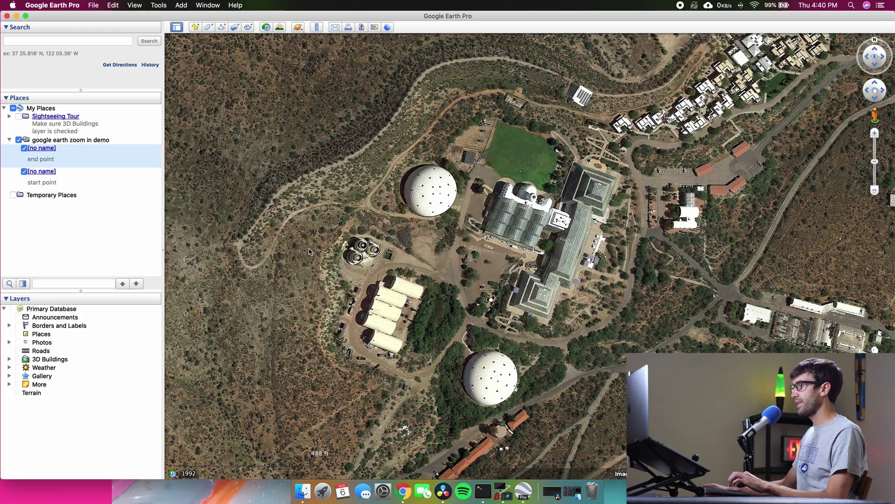
double_click(57, 181)
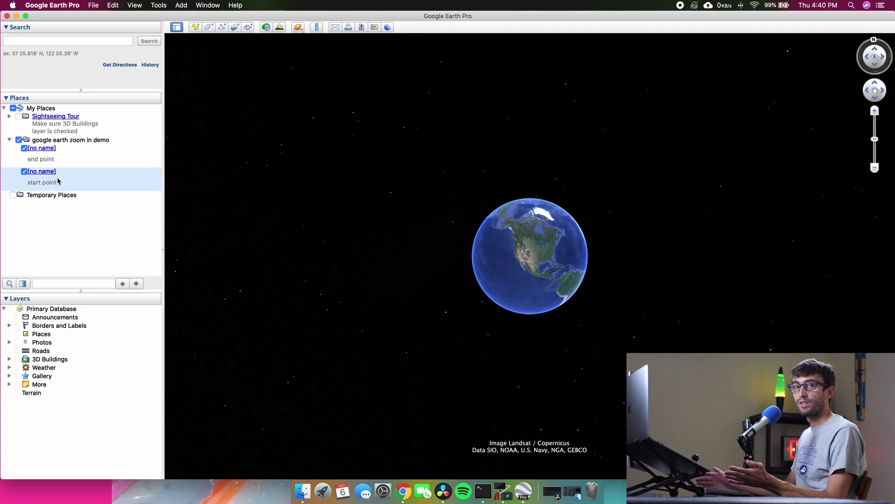
double_click(91, 163)
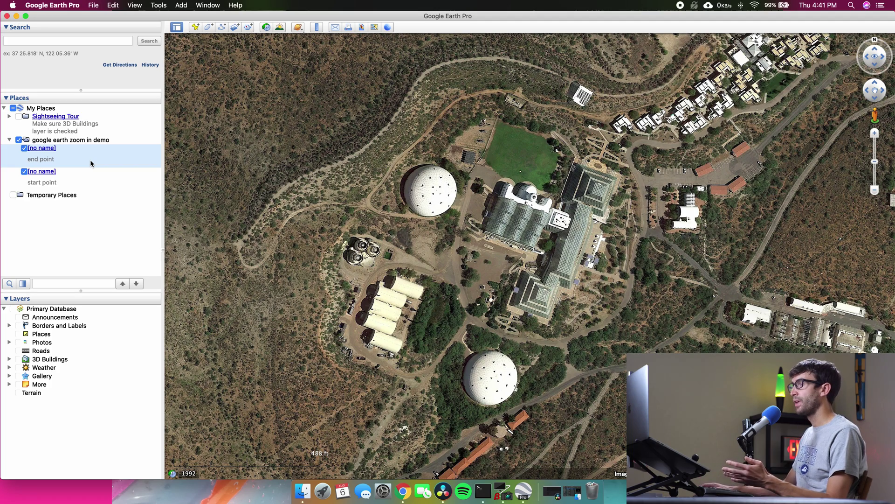
key(Down)
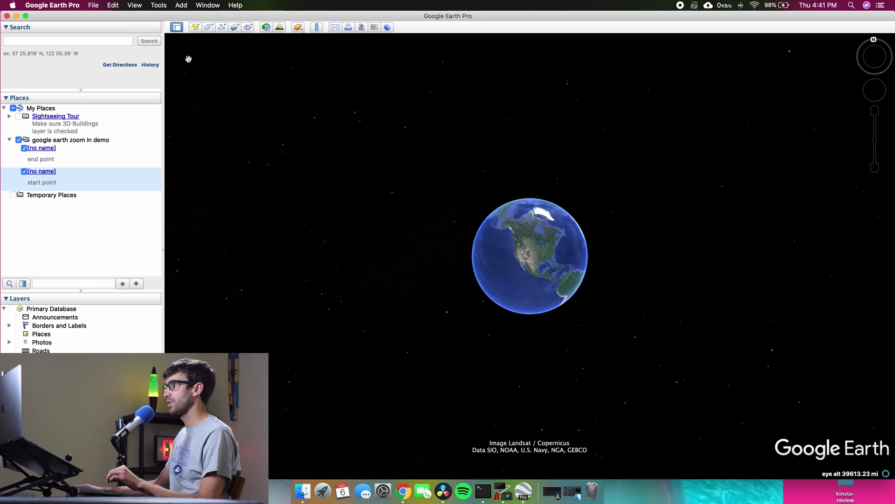
- Hide the status bar, navigation controls, scale legend and toolbar via the View menu
click(135, 5)
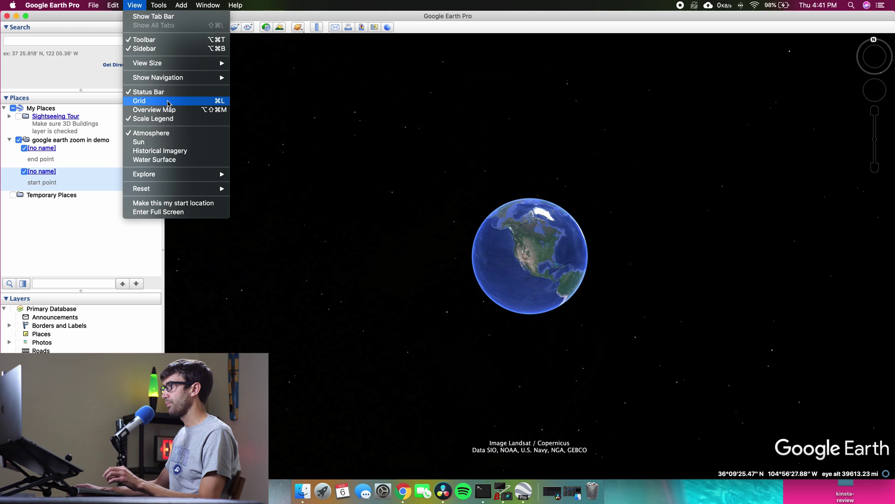
click(169, 92)
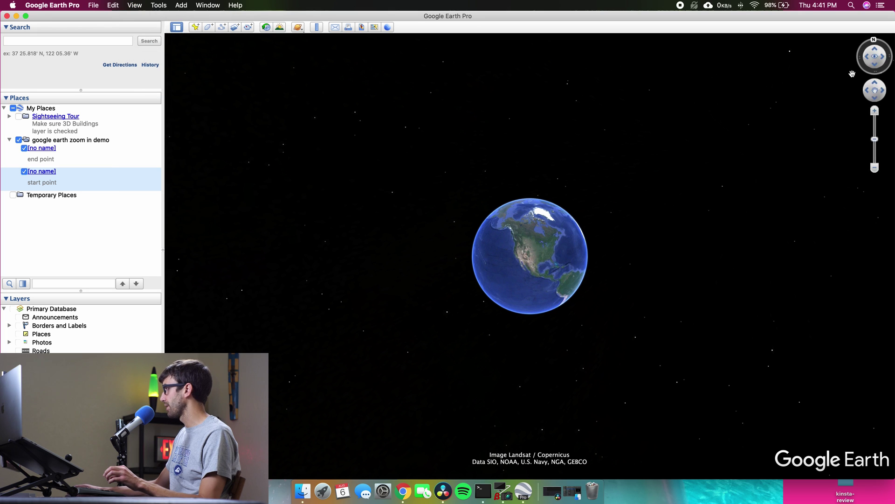
click(135, 5)
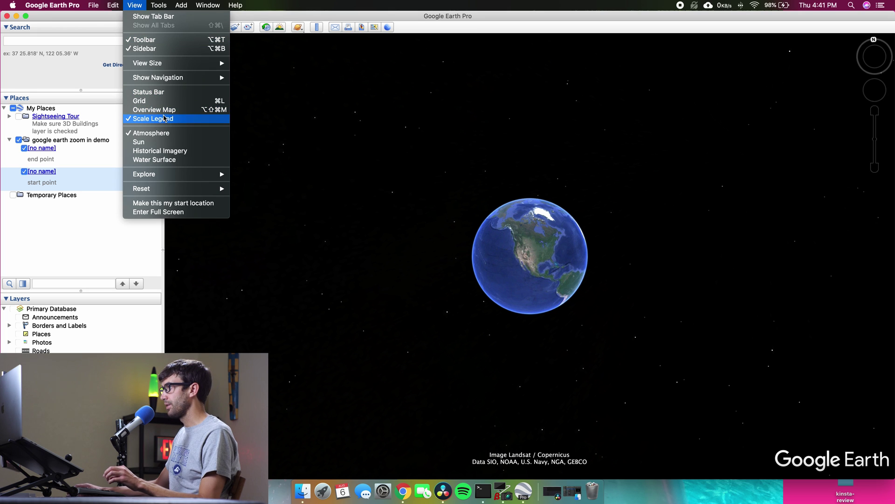
mouse_move(174, 78)
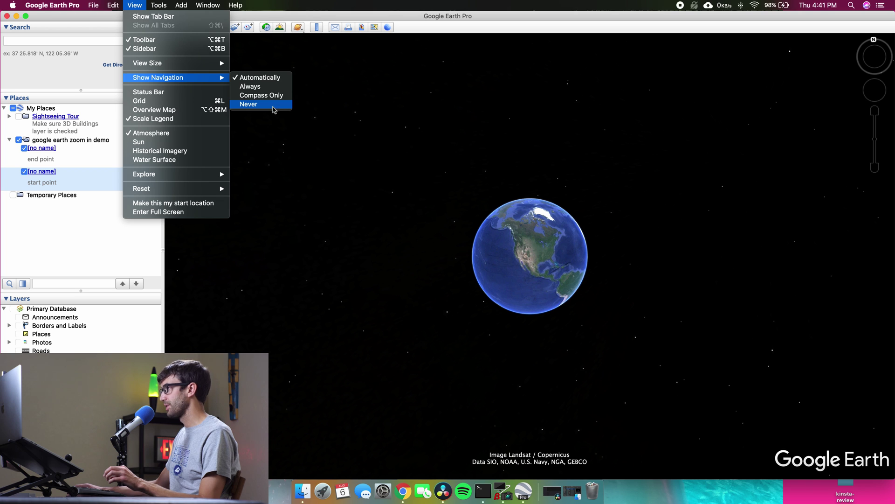
click(274, 106)
click(134, 5)
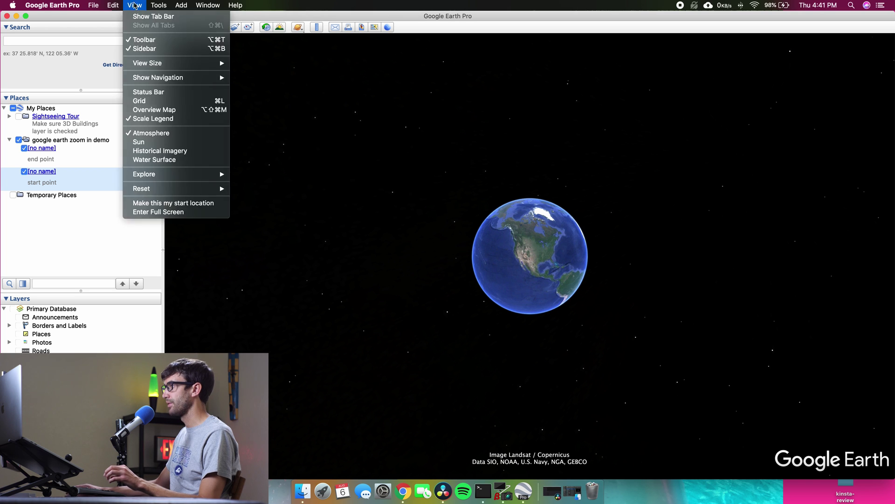
click(135, 6)
click(137, 6)
click(158, 117)
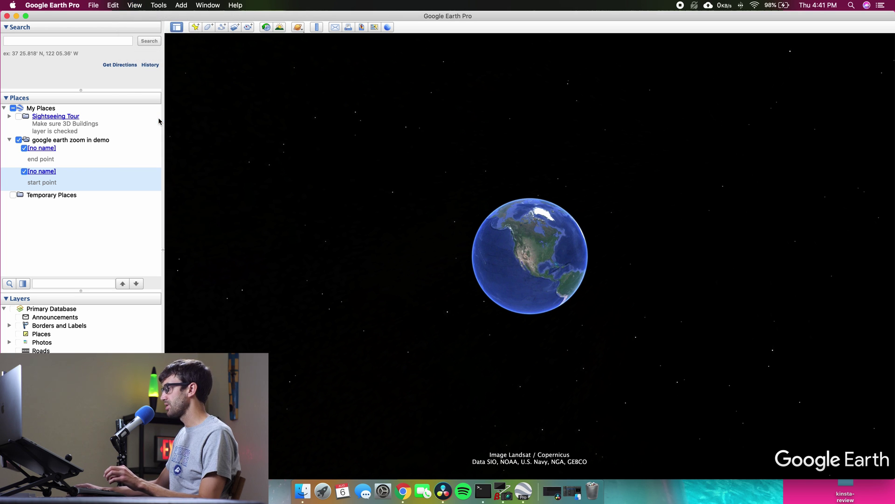
click(135, 6)
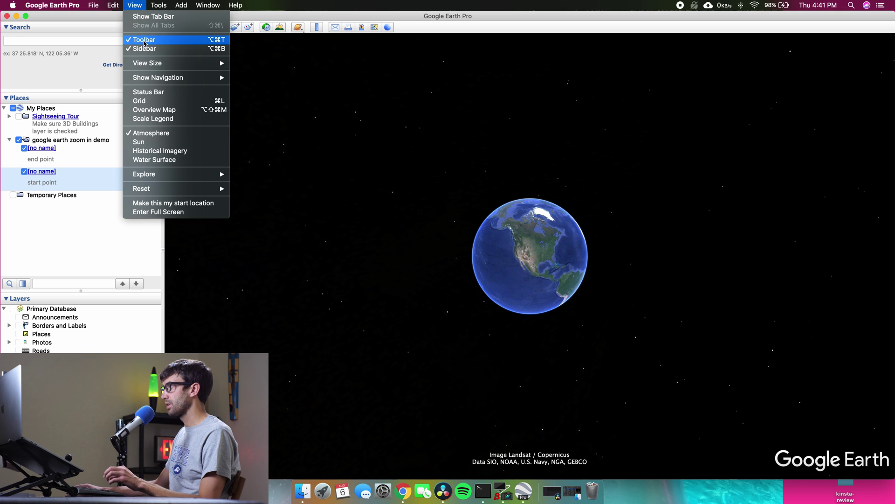
click(145, 41)
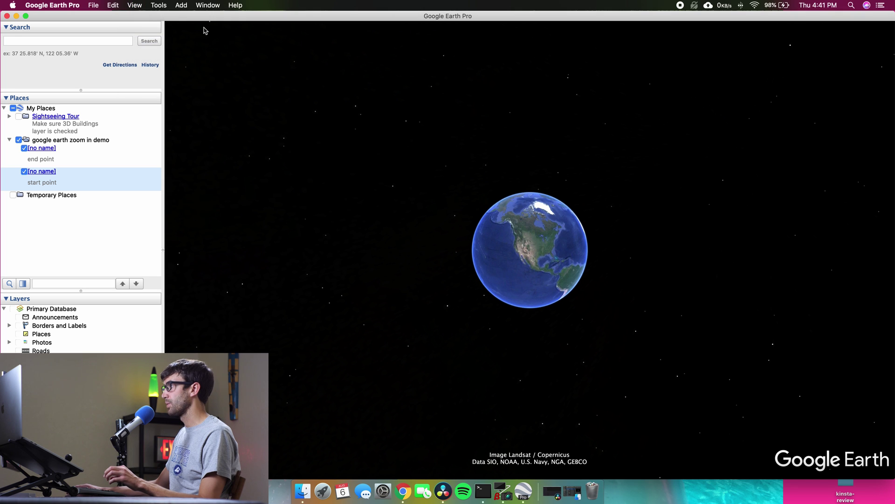
- Hide and restore the sidebar, then drag its edge left to narrow it
click(140, 7)
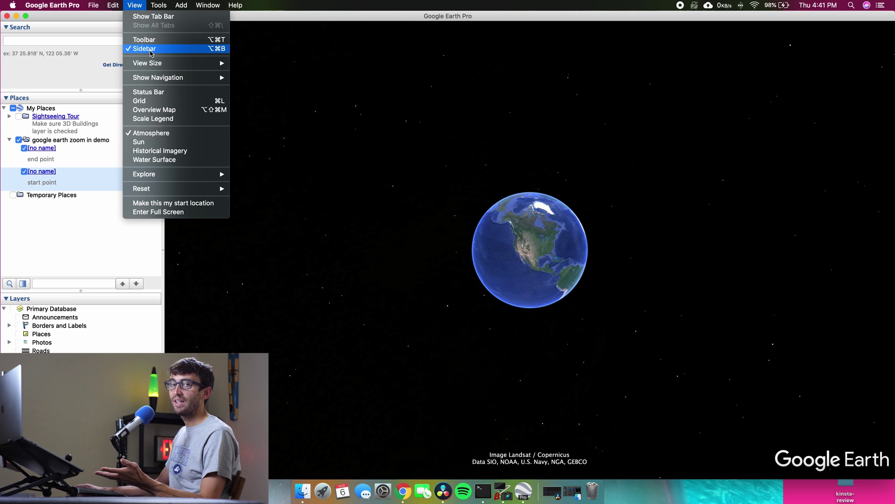
click(150, 49)
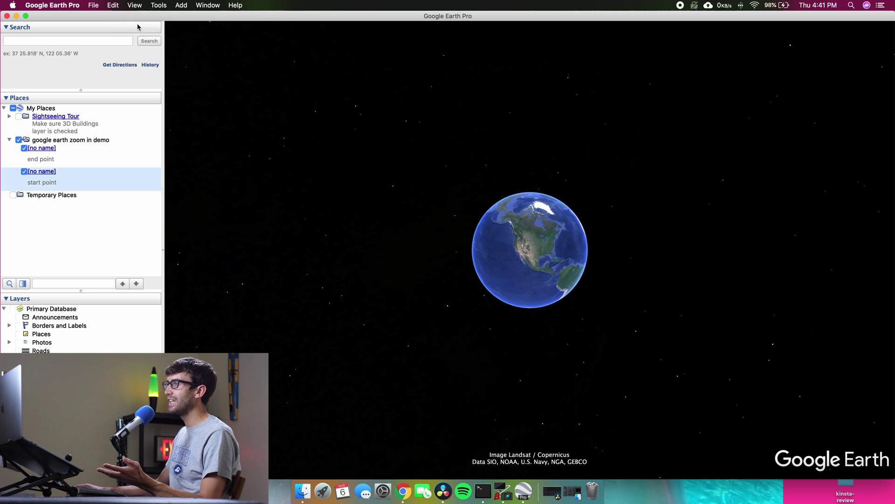
click(134, 7)
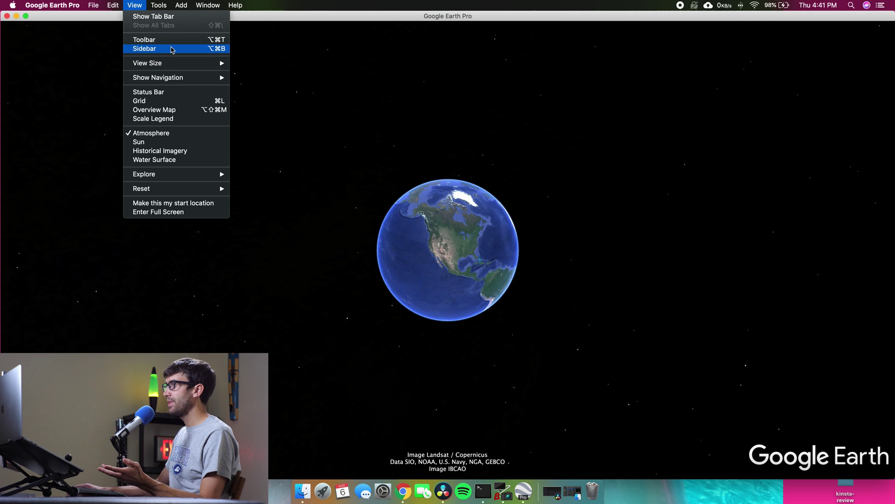
click(172, 50)
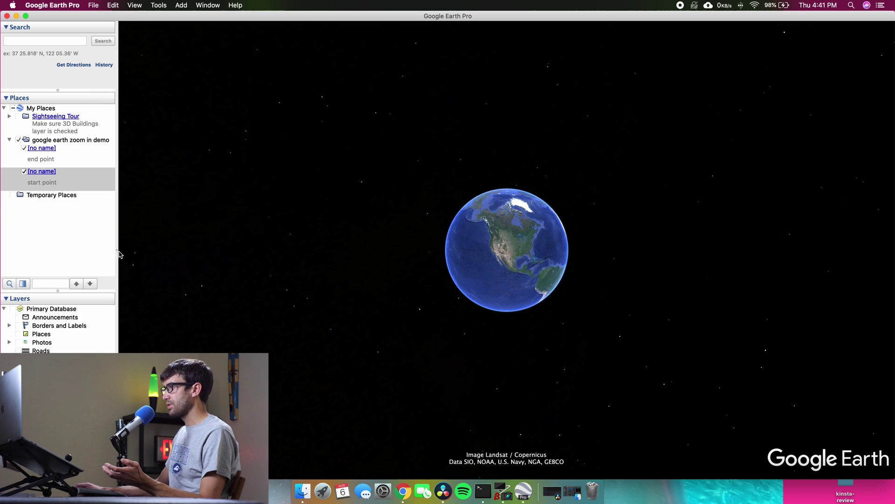
drag(119, 254, 30, 248)
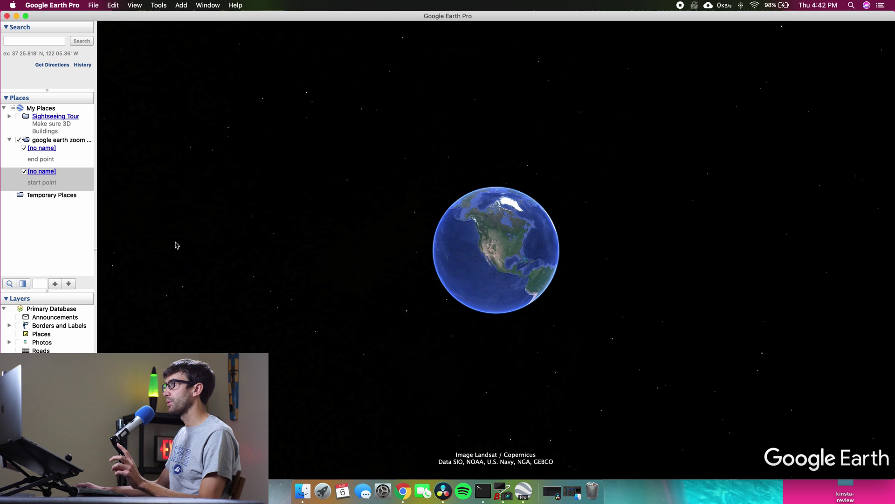
- Launch QuickTime Player from Spotlight and dismiss its Open dialog
click(850, 5)
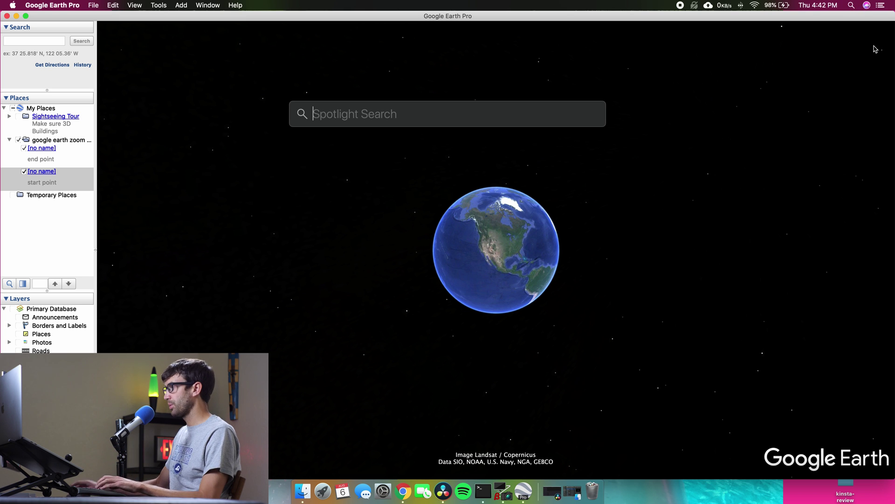
text(qu)
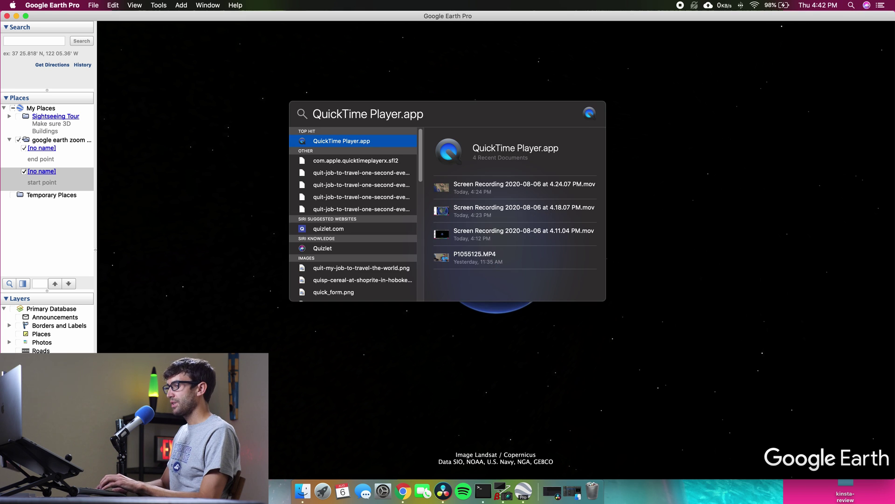
key(Return)
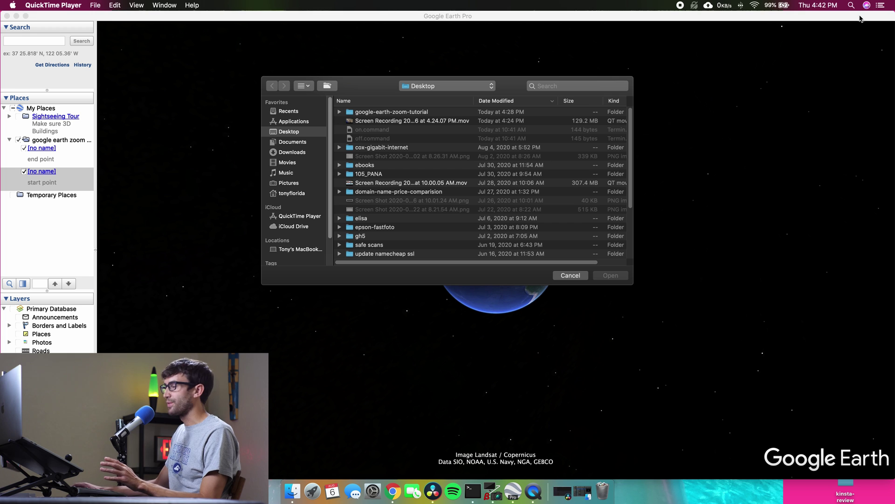
click(570, 276)
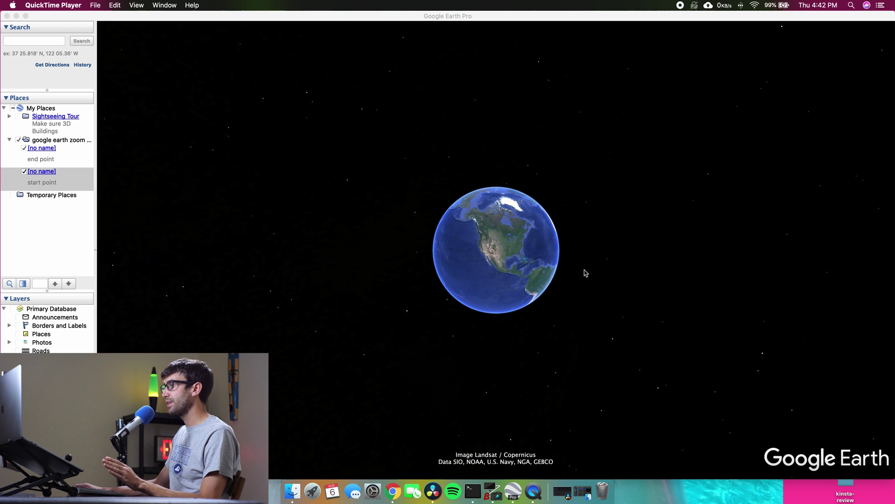
- Start a new screen recording with its area fitted to the Earth view, then close the controls
click(96, 5)
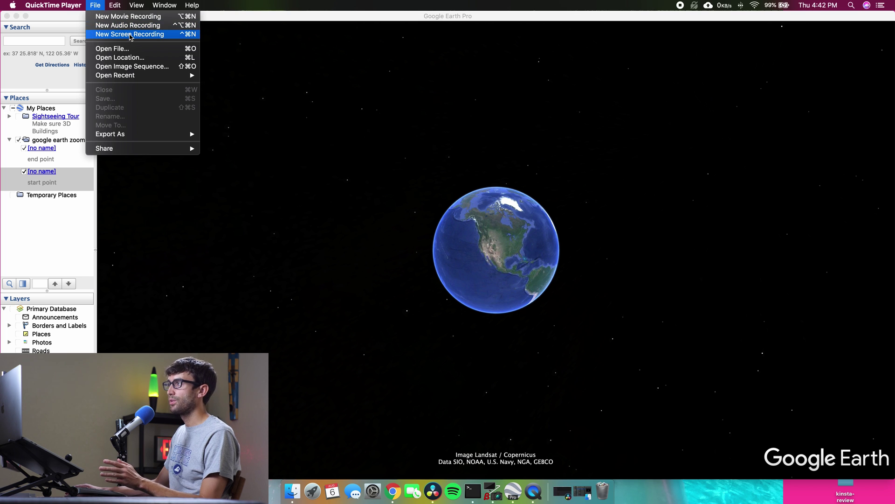
click(130, 35)
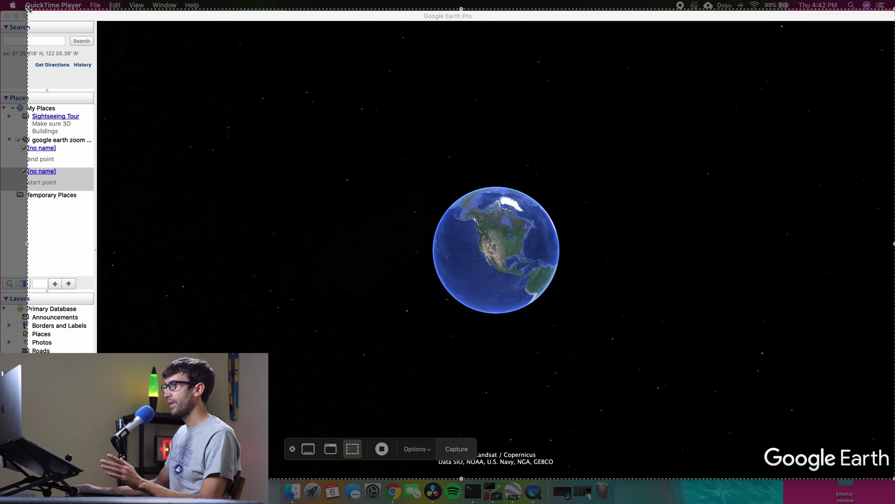
drag(28, 8, 97, 21)
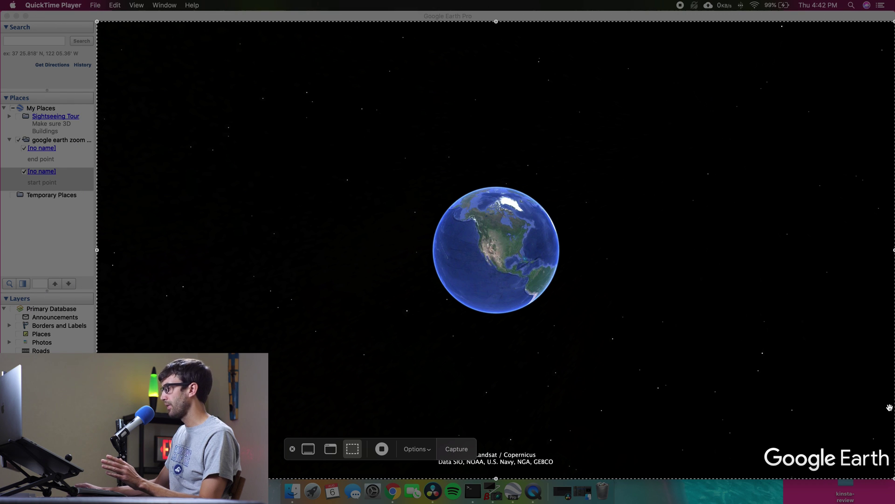
mouse_move(891, 478)
mouse_down()
mouse_move(891, 437)
mouse_move(891, 476)
mouse_up()
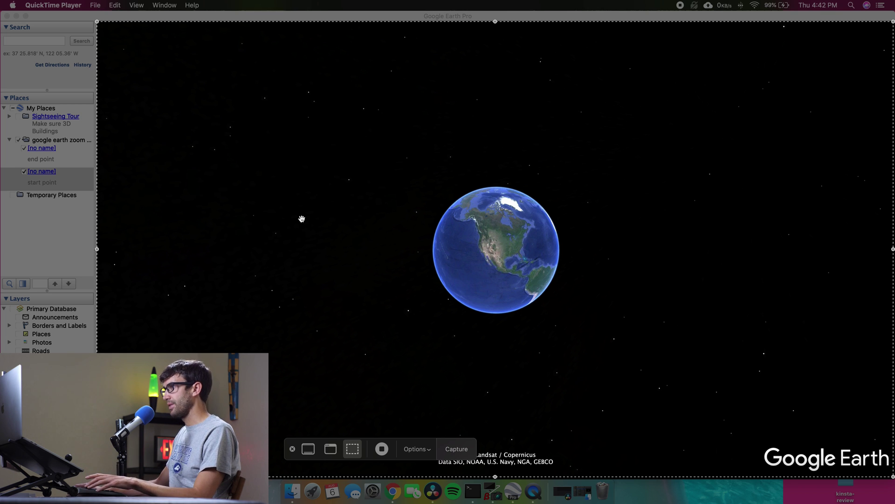
key(Escape)
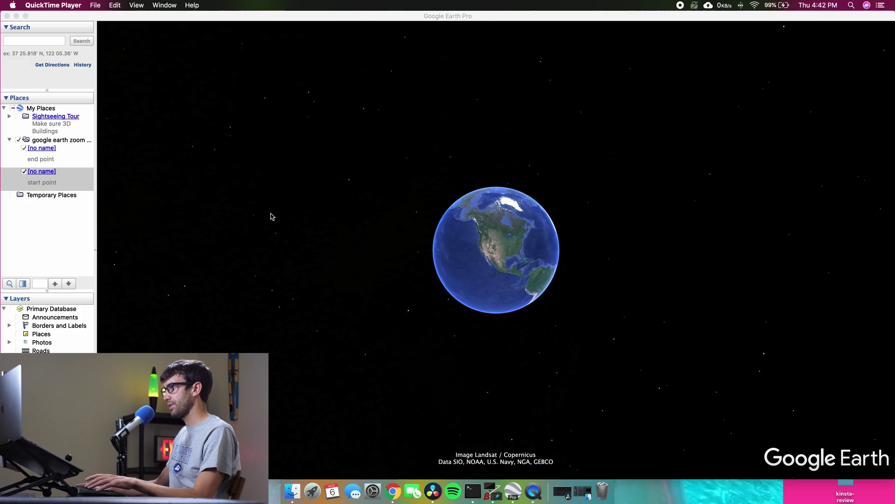
- Fly from the globe down to Biosphere 2 via the end point placemark
double_click(45, 162)
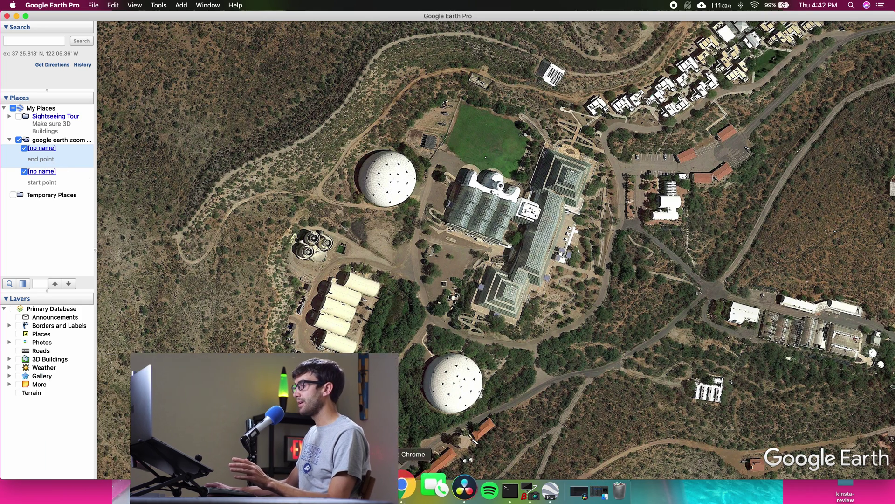
- Open a Finder window showing the Desktop
click(309, 490)
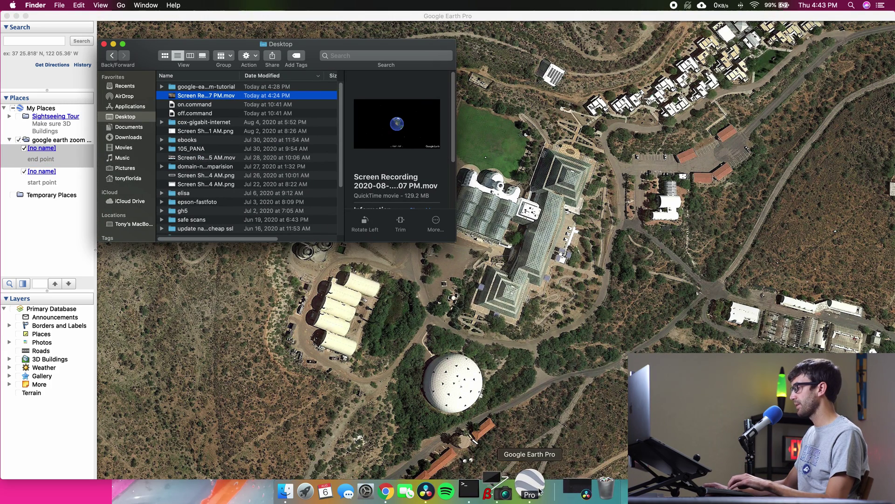
- Add the Screen Recording .mov from Finder to Timeline 1, keeping the project's frame rate and size
click(568, 493)
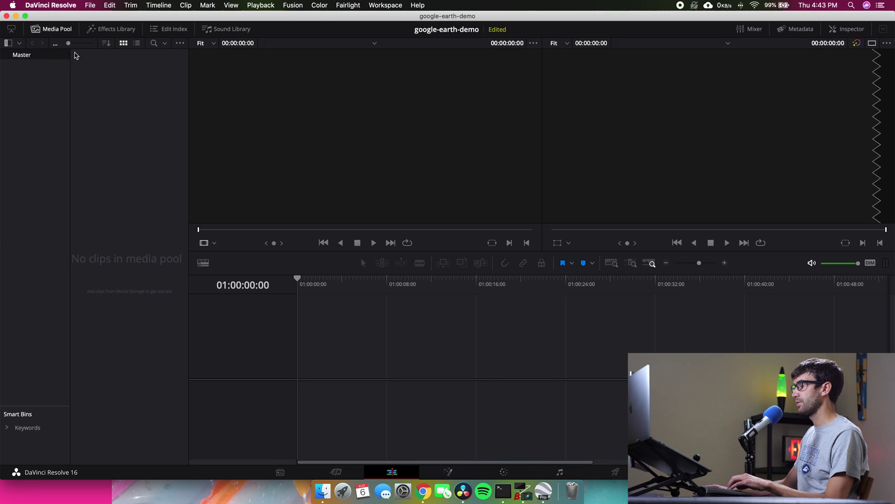
click(322, 491)
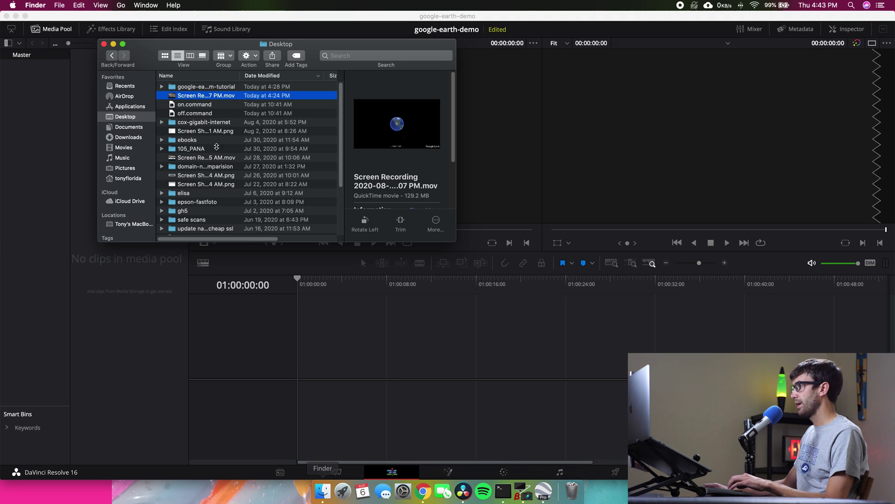
drag(207, 95, 302, 383)
click(483, 293)
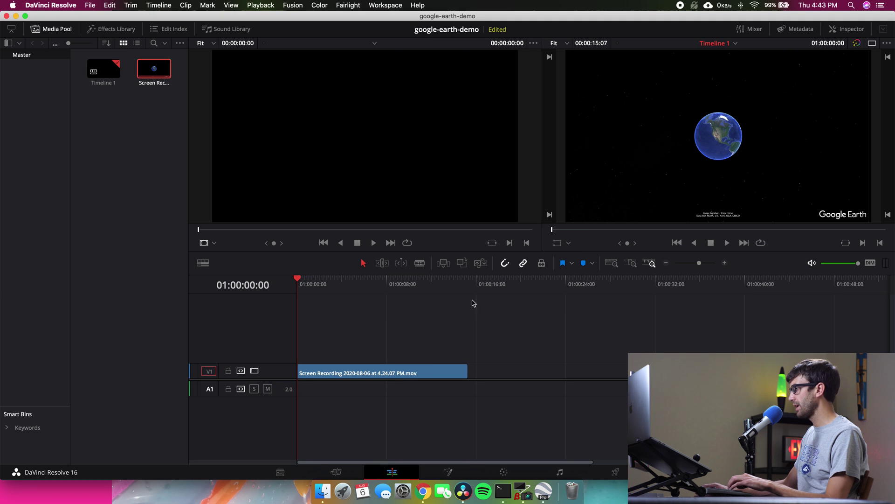
- Play to the Biosphere 2 close-up and trim the clip's end to that point
key(space)
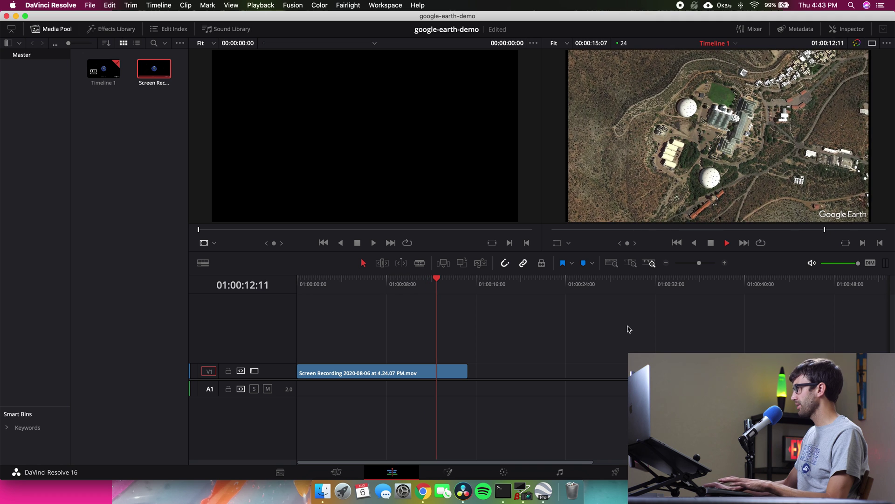
key(space)
key(Right)
key(Right)
key(Right)
key(Right)
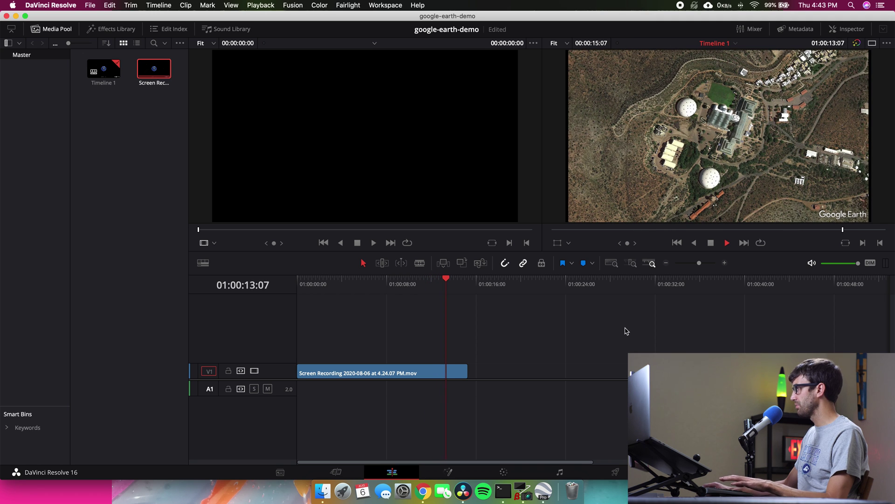
key(space)
drag(461, 372, 449, 372)
- Trim the still globe off the clip's start, leaving a 00:00:09:20 shot
drag(308, 282, 322, 287)
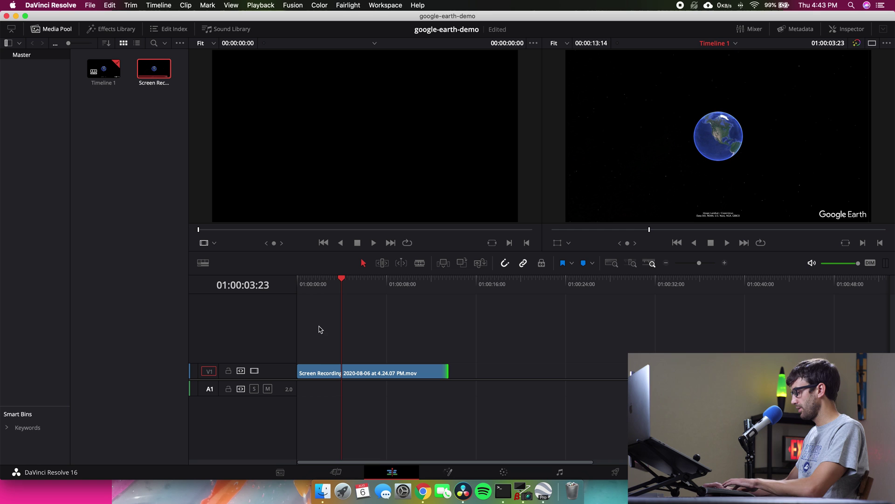
key(space)
drag(302, 369, 332, 368)
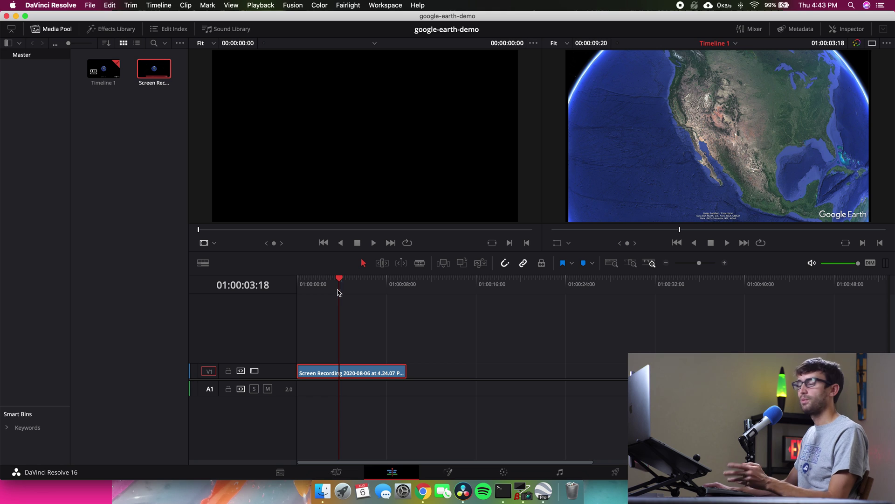
- Retime the Screen Recording clip to 189% so it lasts 00:00:05:00, playhead back at start
drag(343, 281, 354, 280)
right_click(370, 371)
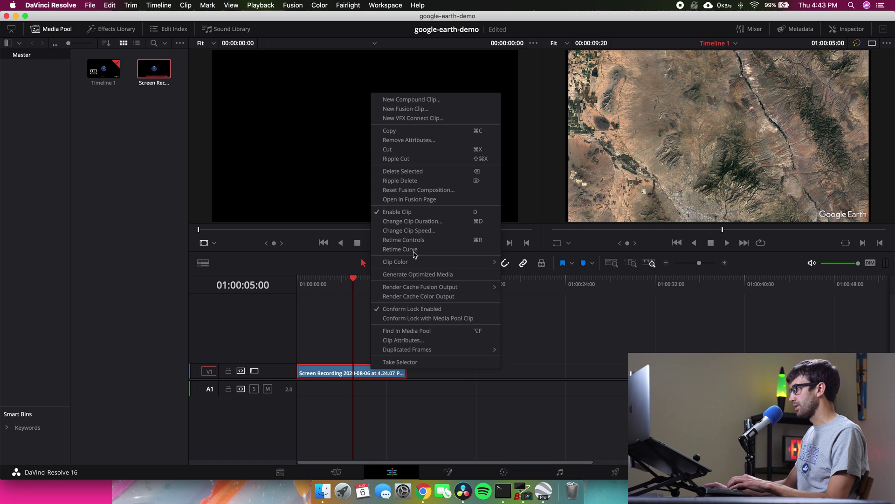
click(404, 240)
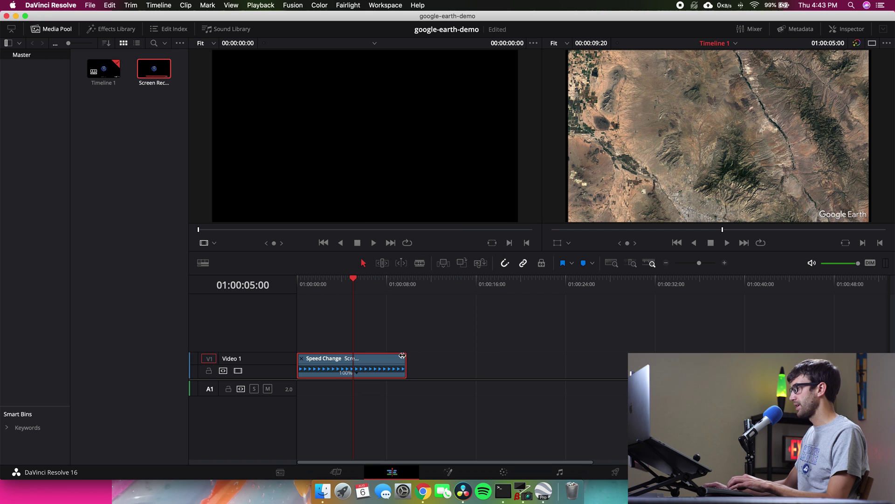
drag(402, 355, 358, 358)
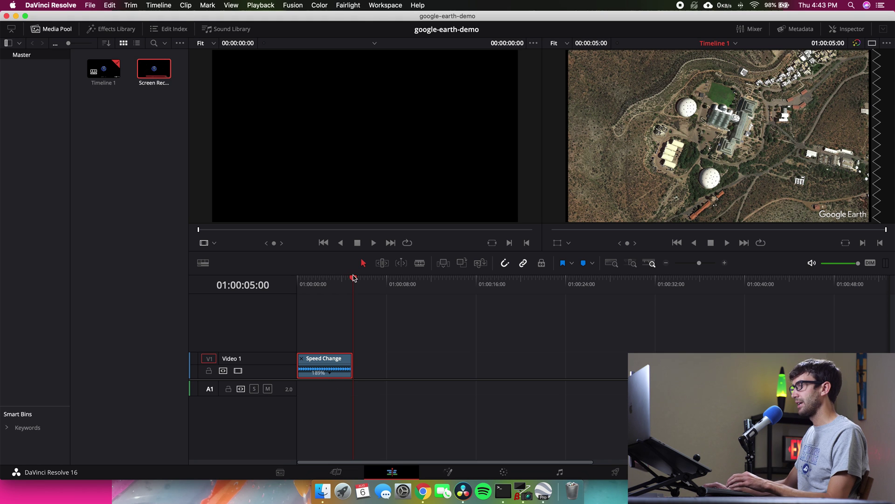
drag(354, 279, 279, 279)
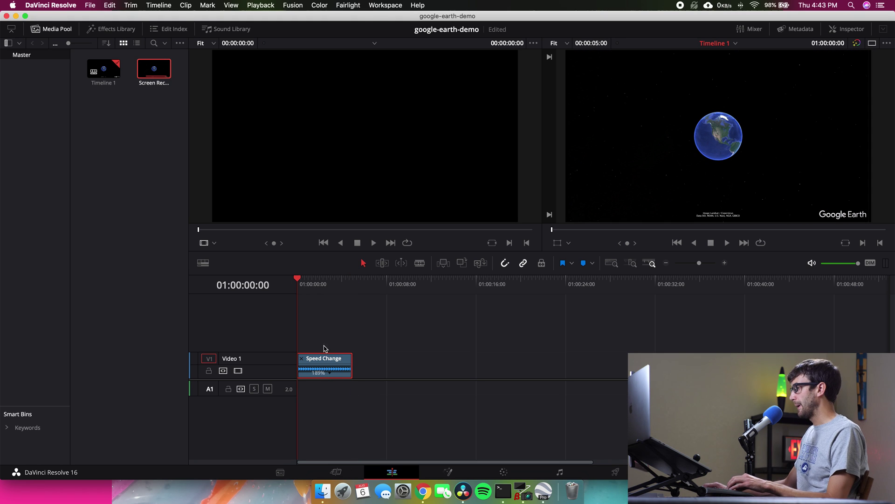
click(373, 330)
key(space)
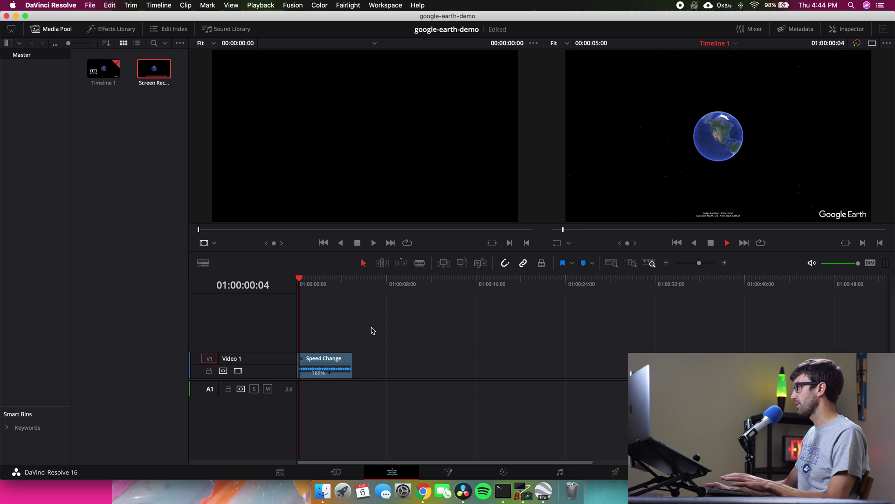